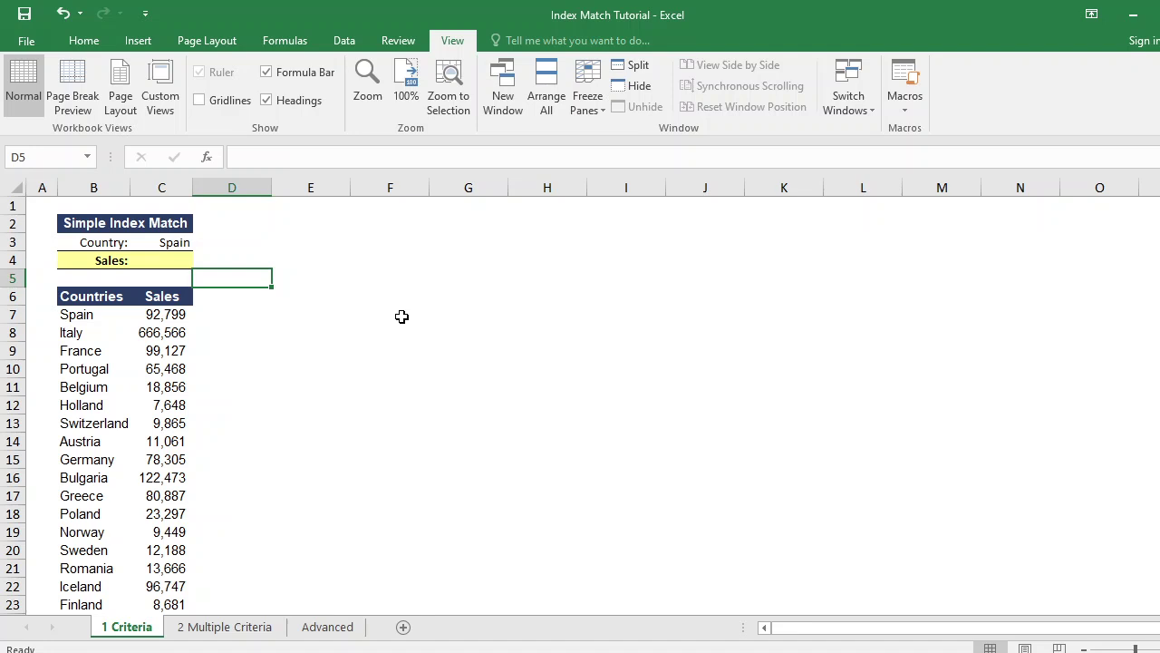
left_click(343, 312)
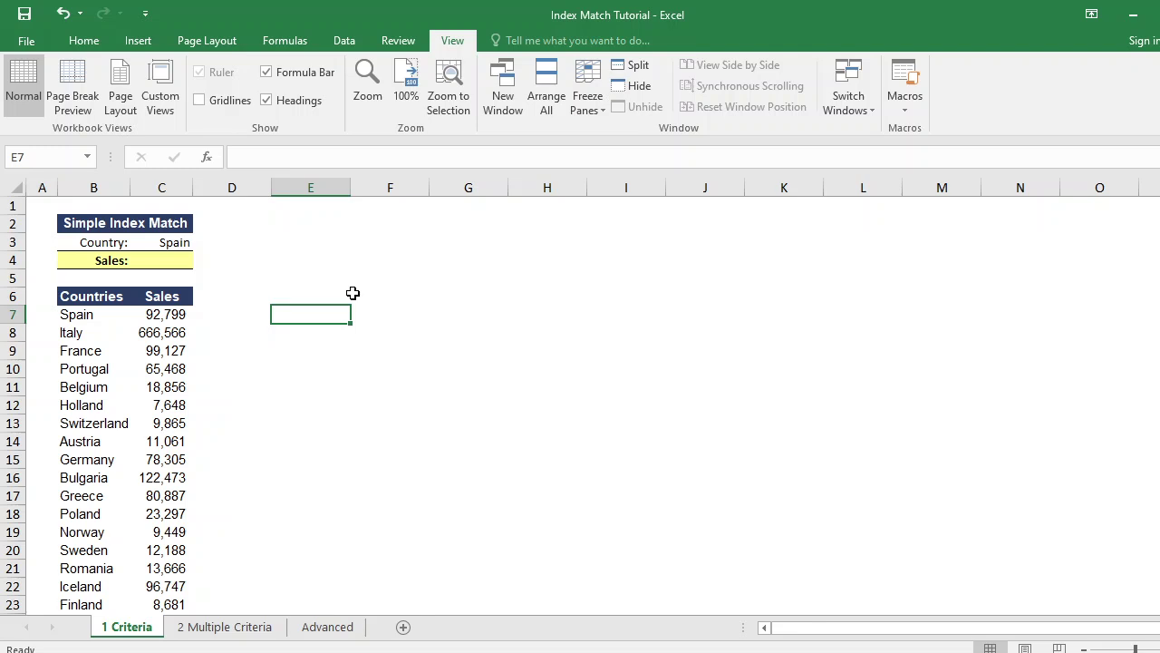
type("=index")
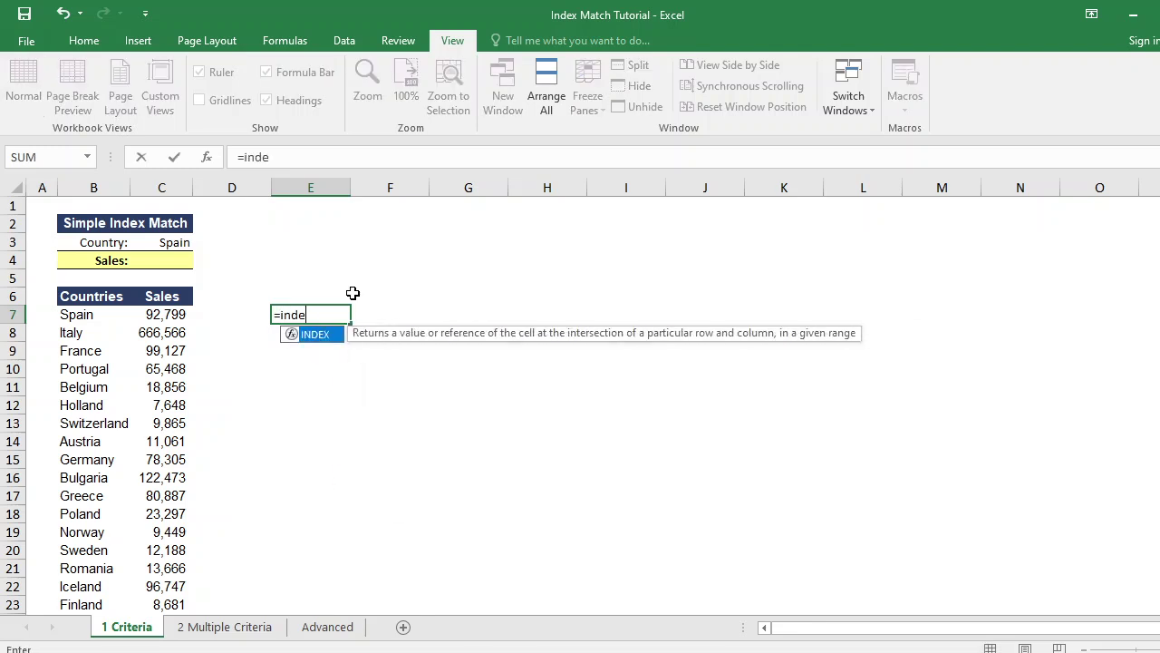
key("Tab")
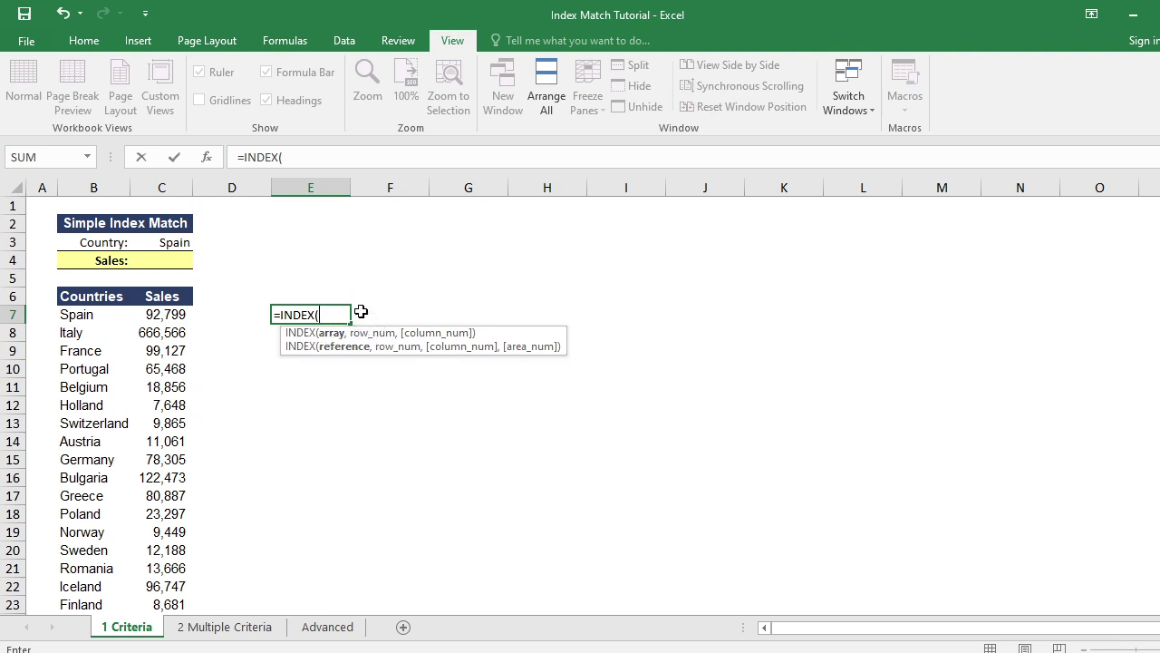
key("BackSpace")
key("BackSpace")
key("BackSpace")
key("BackSpace")
key("BackSpace")
key("BackSpace")
Enter the test formula =MATCH(C3,B7:B26,0) in cell E7 to find the country's position in the list
type("match(")
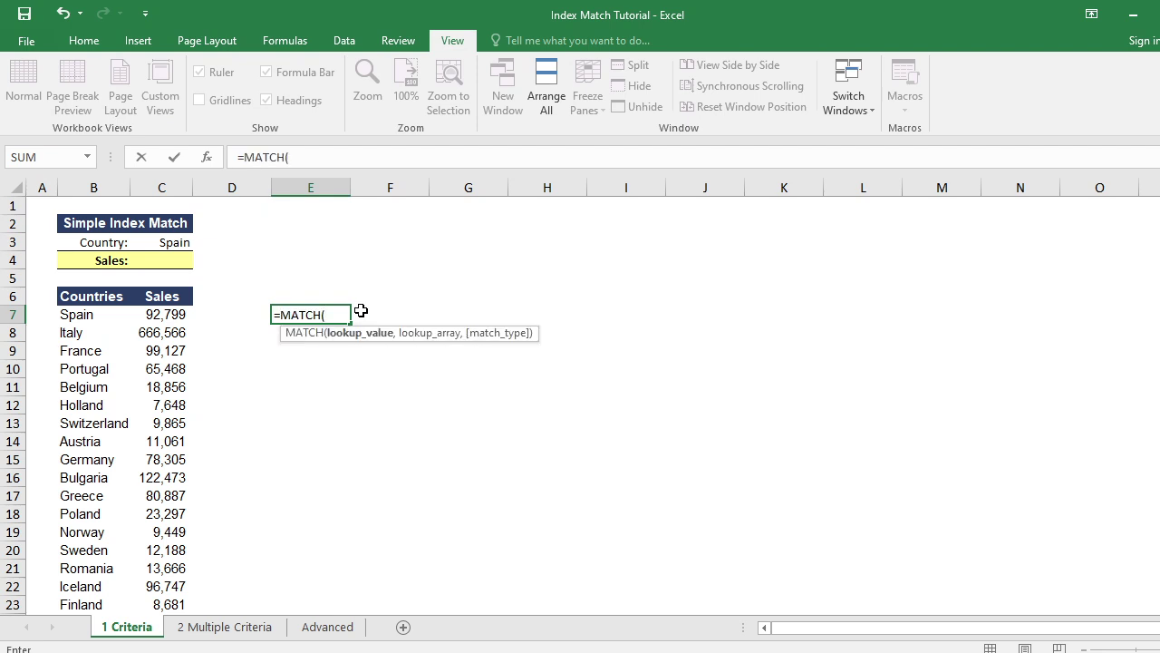
left_click(174, 245)
type(",")
left_click(108, 316)
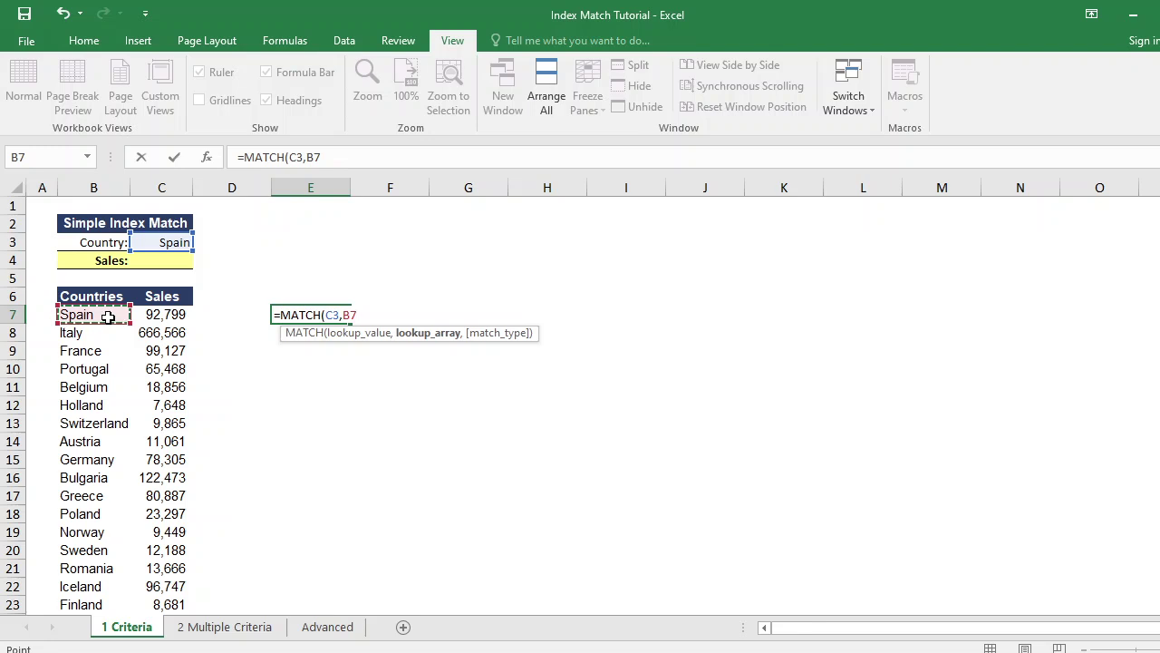
key("ctrl+shift+Down")
type(",0)")
key("Return")
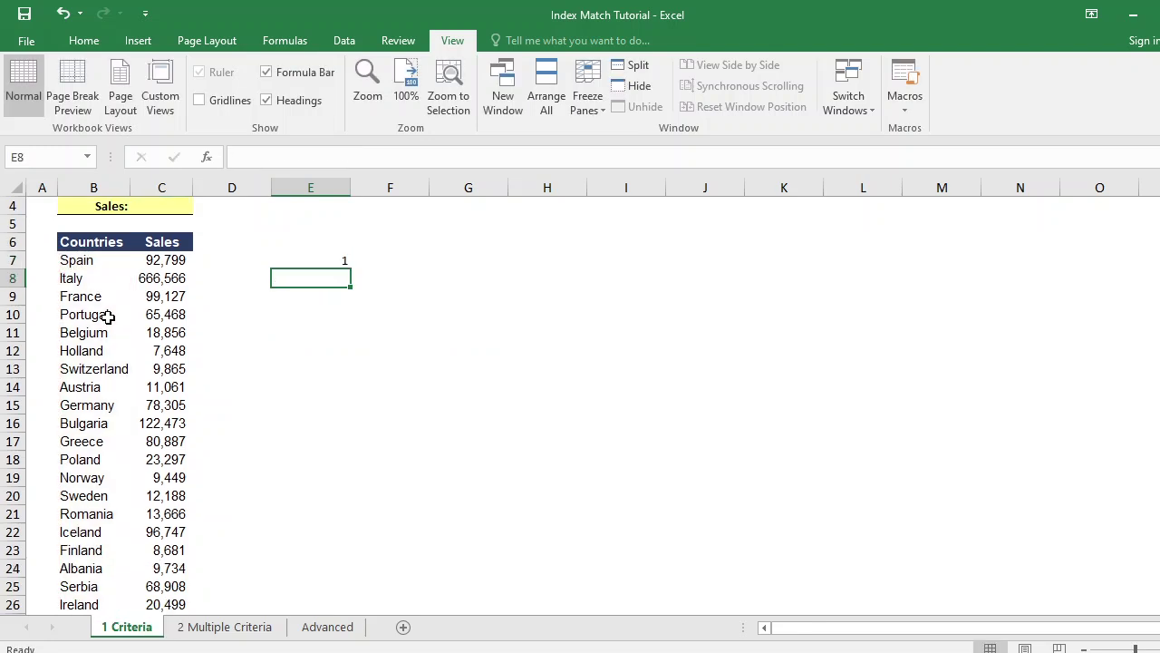
scroll(141, 310, "up", 1)
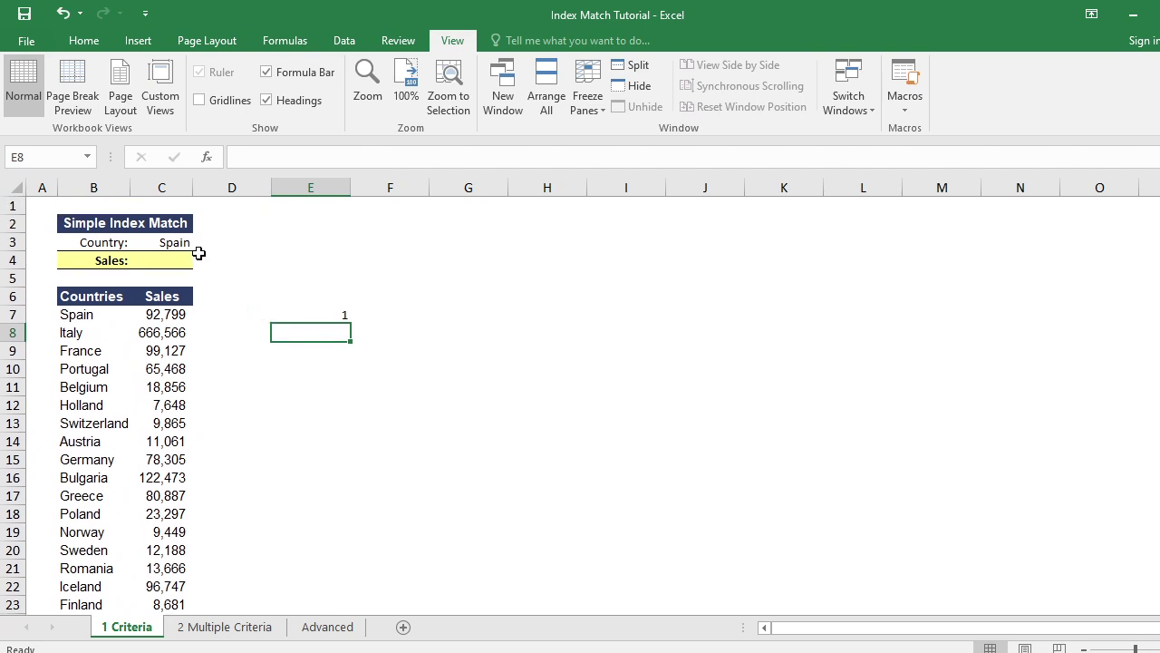
Set the country in C3 to Italy to test the MATCH formula, and clear that formula from E7
left_click(334, 314)
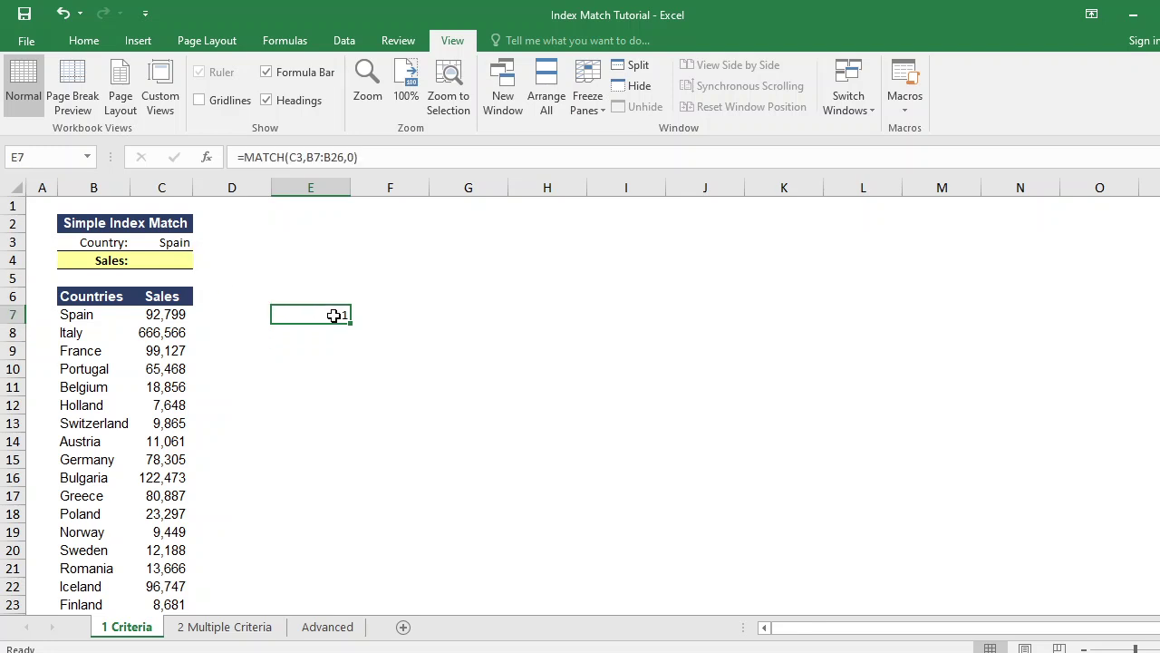
left_click(191, 243)
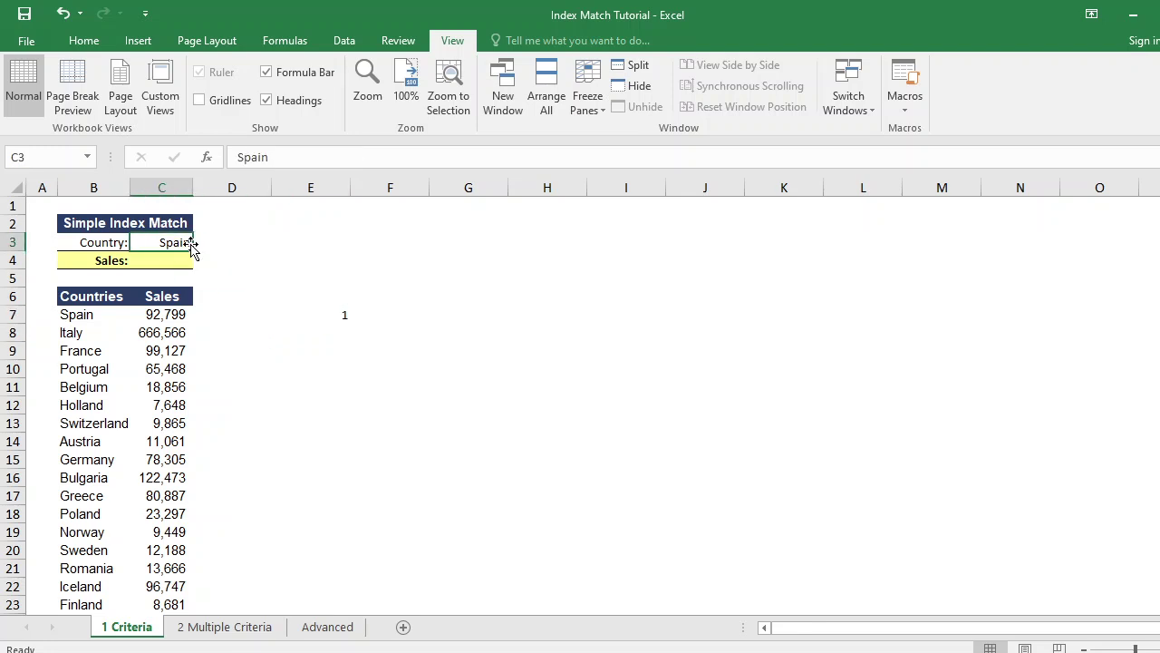
type("Italy")
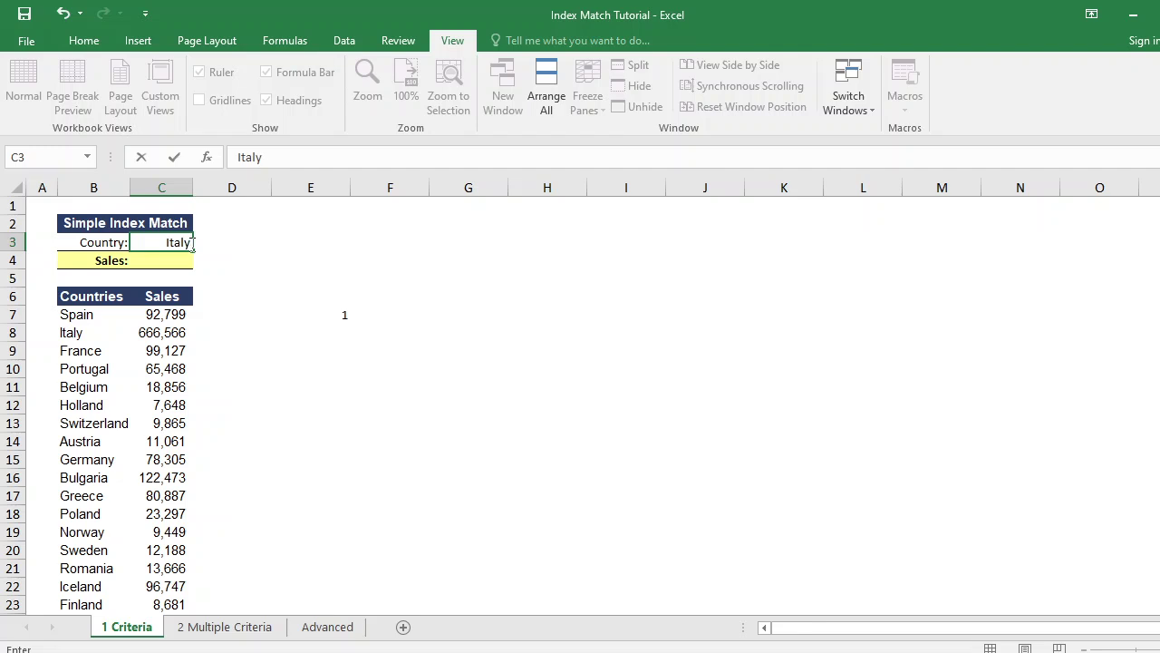
key("Return")
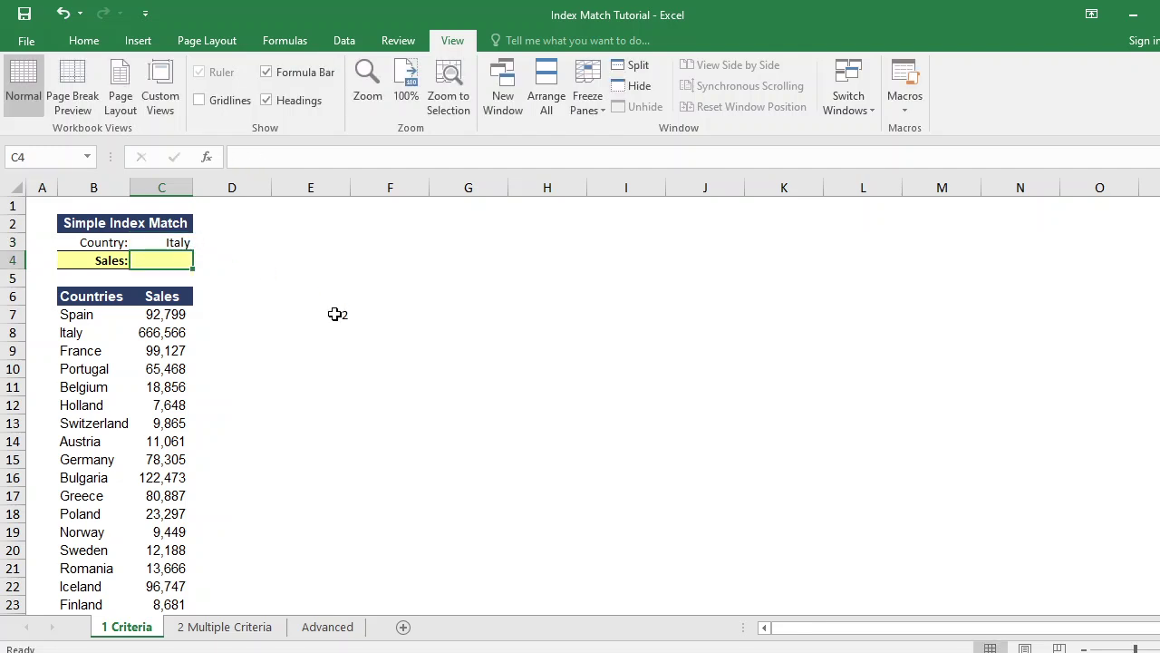
left_click(334, 315)
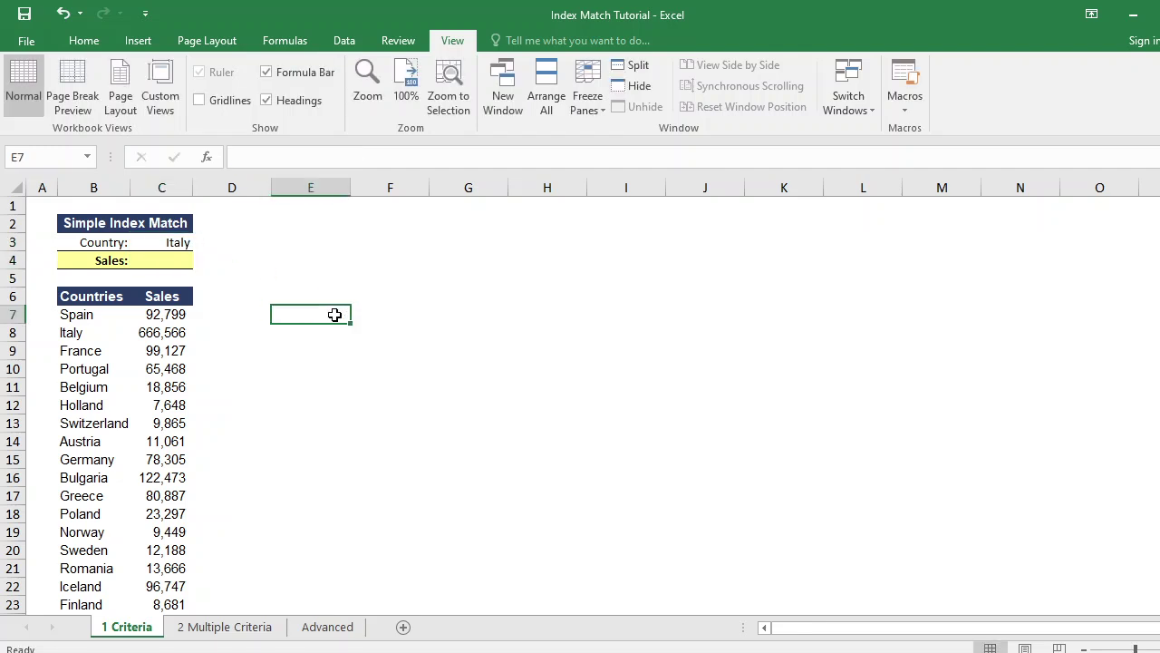
Start an INDEX formula in the Sales cell C4 with the sales figures C7:C26 as its array
left_click(174, 259)
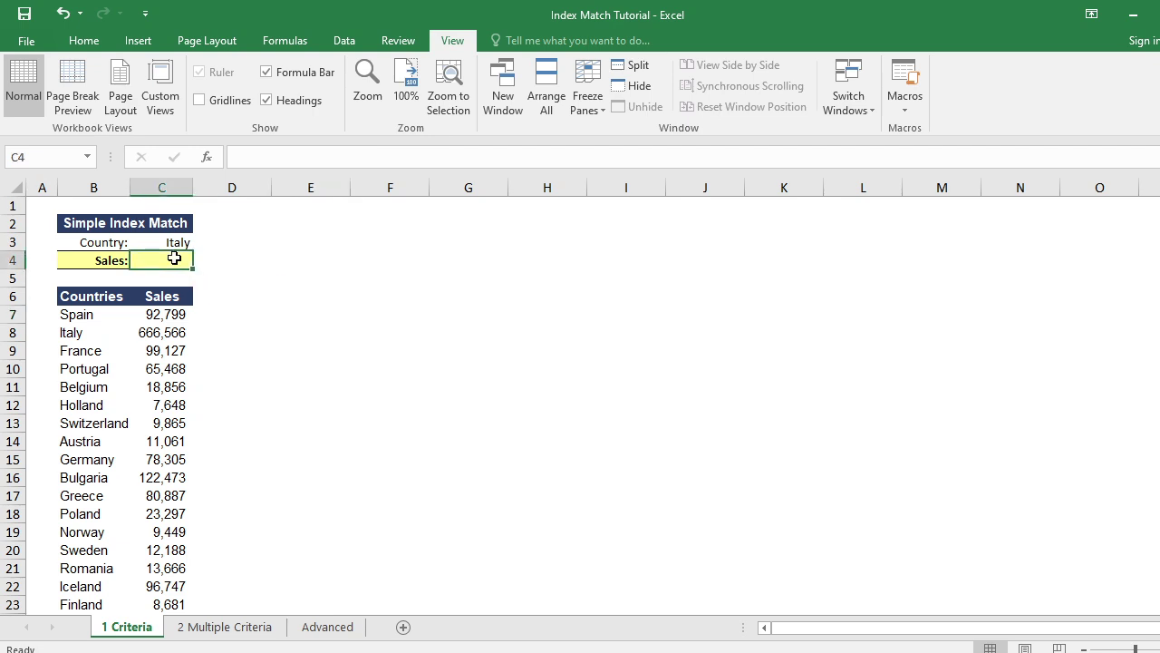
type("=inde")
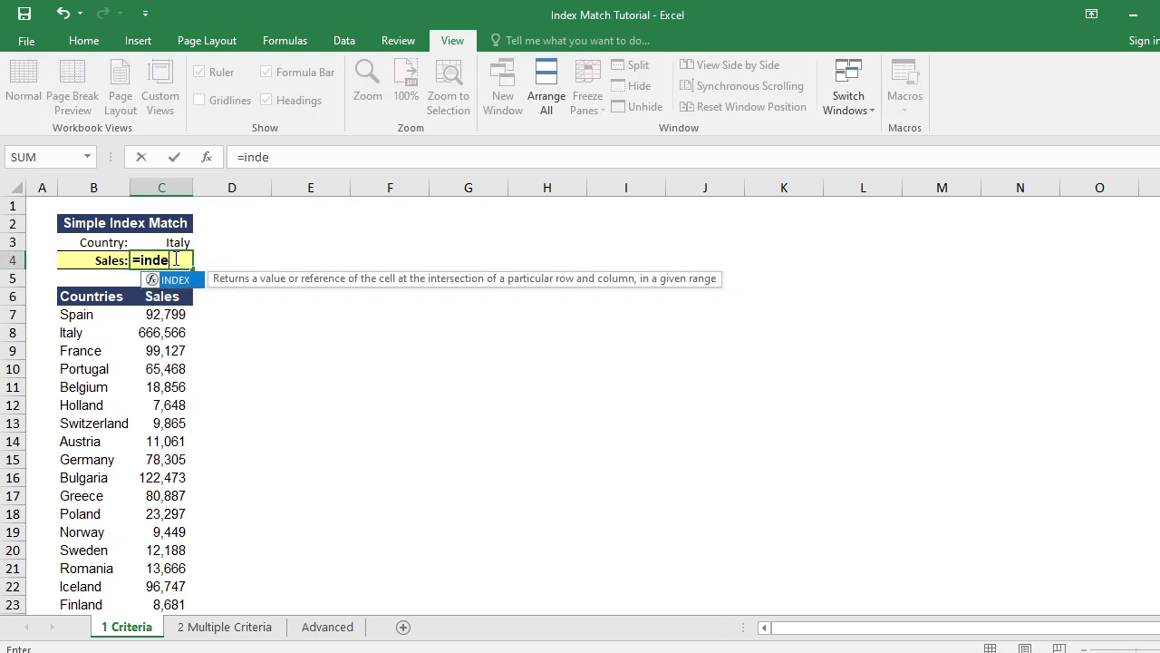
key("Tab")
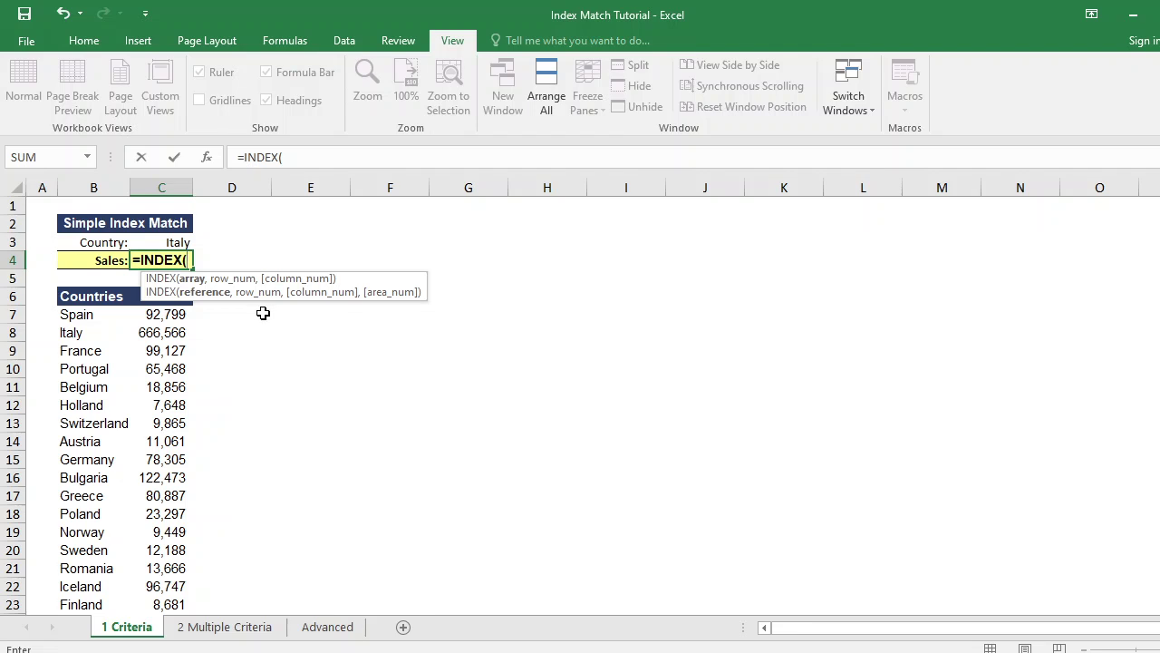
left_click(160, 314)
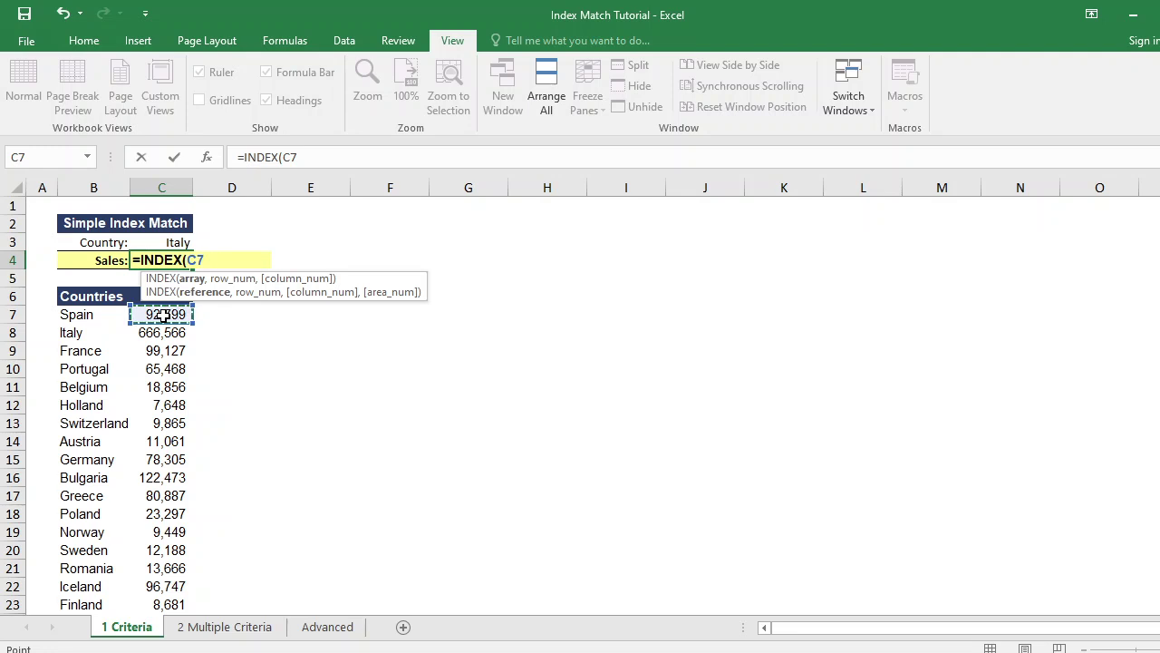
key("ctrl+shift+Down")
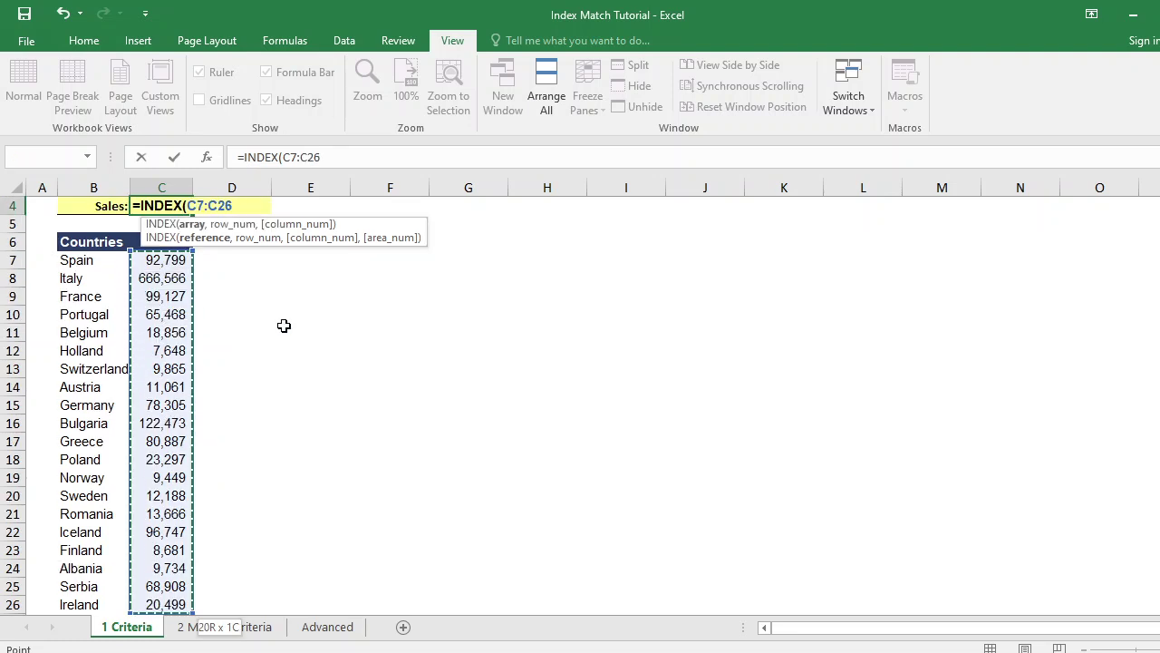
scroll(281, 323, "up", 1)
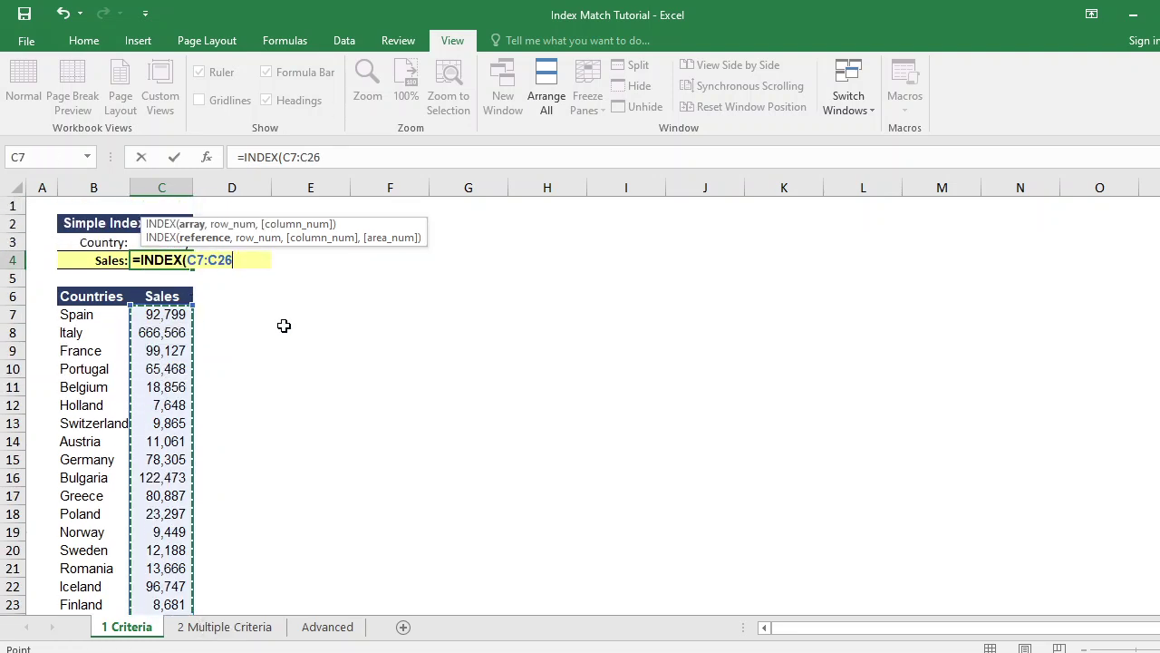
type(",")
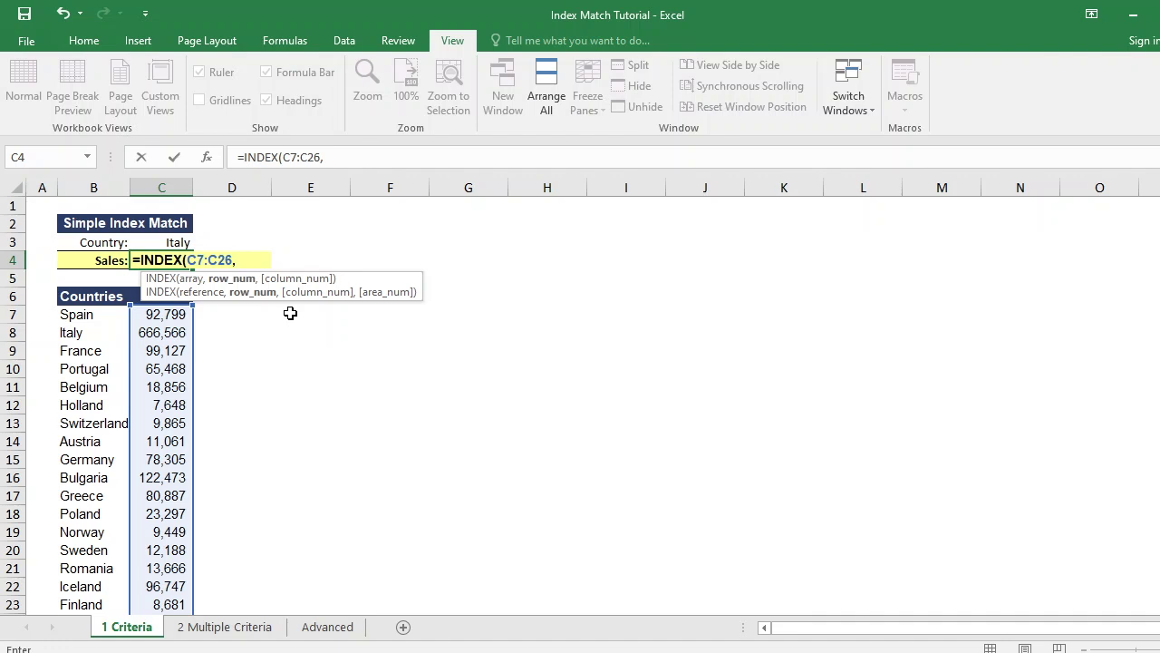
Nest MATCH(C3,B7:B26,0) as the row number of the INDEX formula in C4 and complete the formula
type("mat")
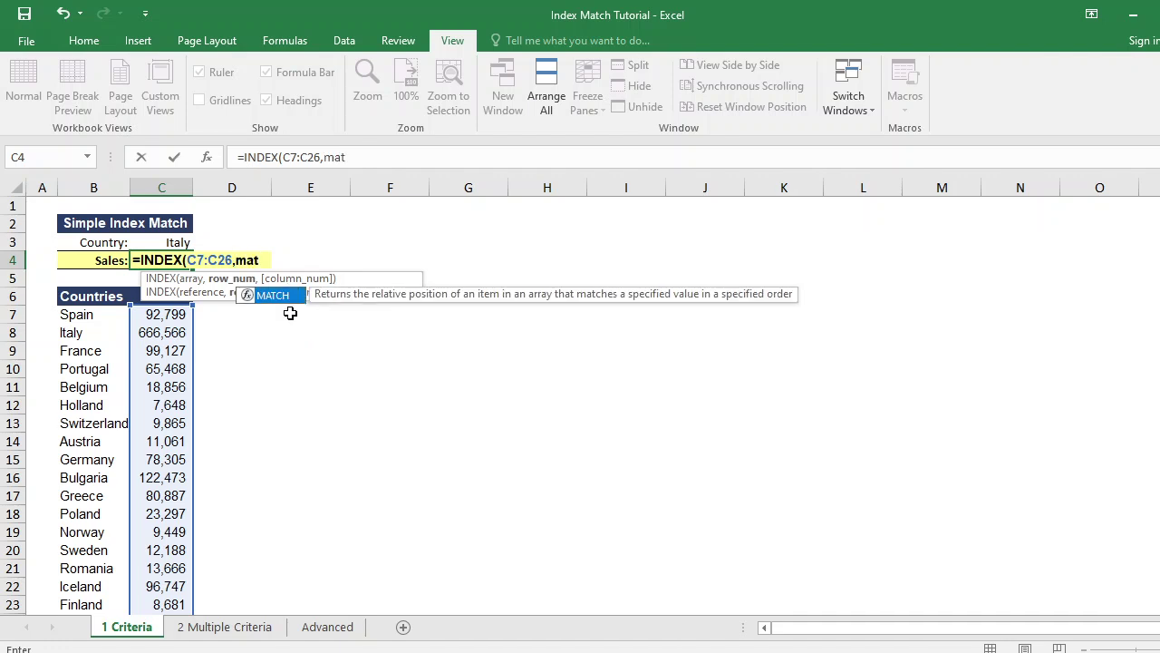
key("Tab")
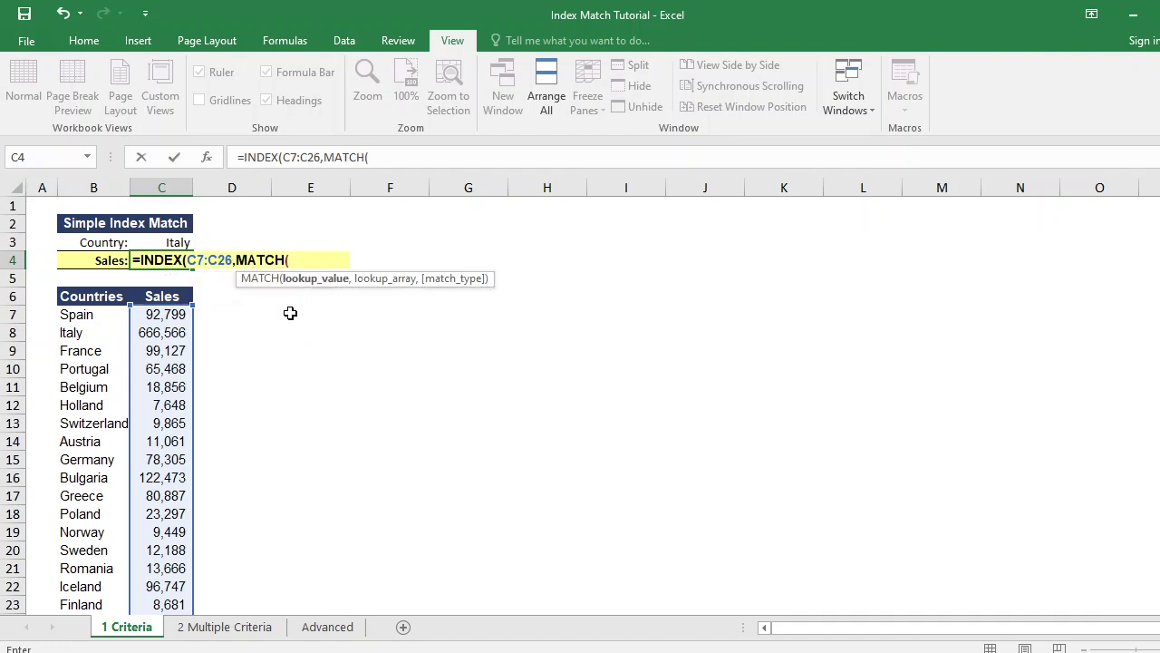
left_click(178, 242)
type(",")
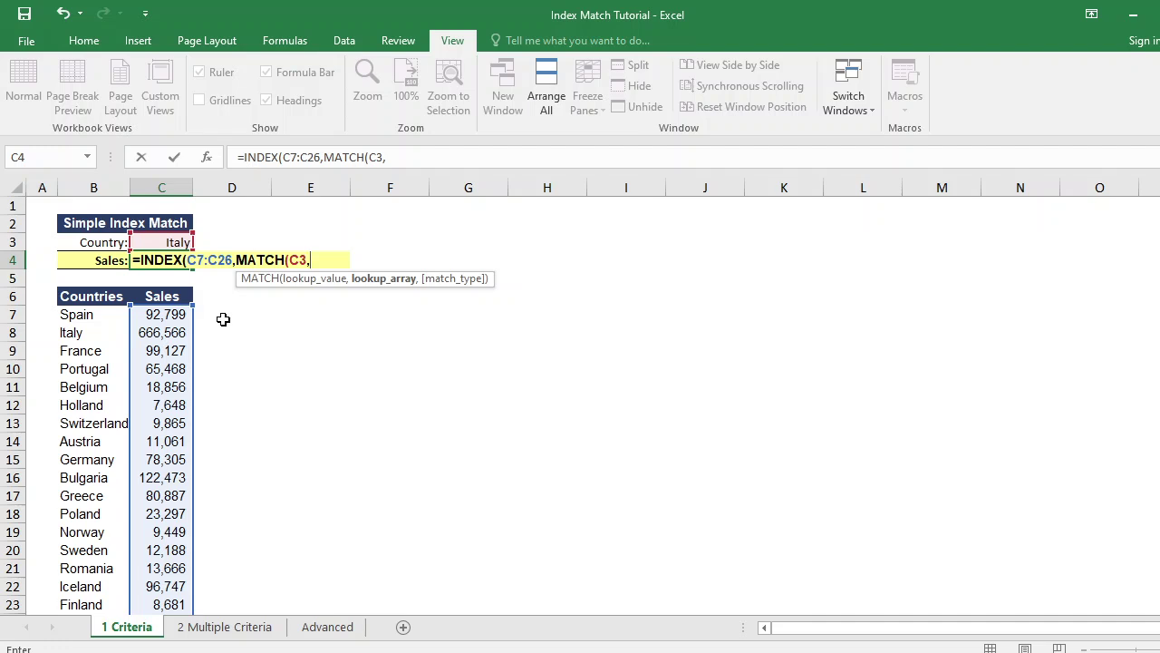
left_click(86, 318)
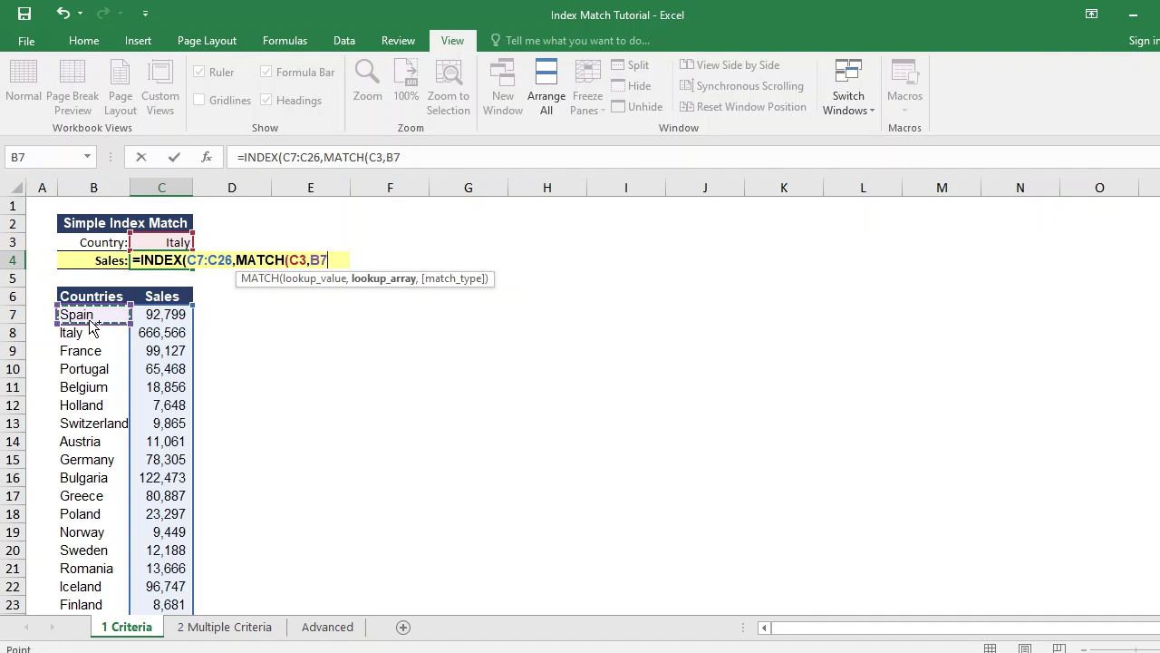
key("ctrl+shift+Down")
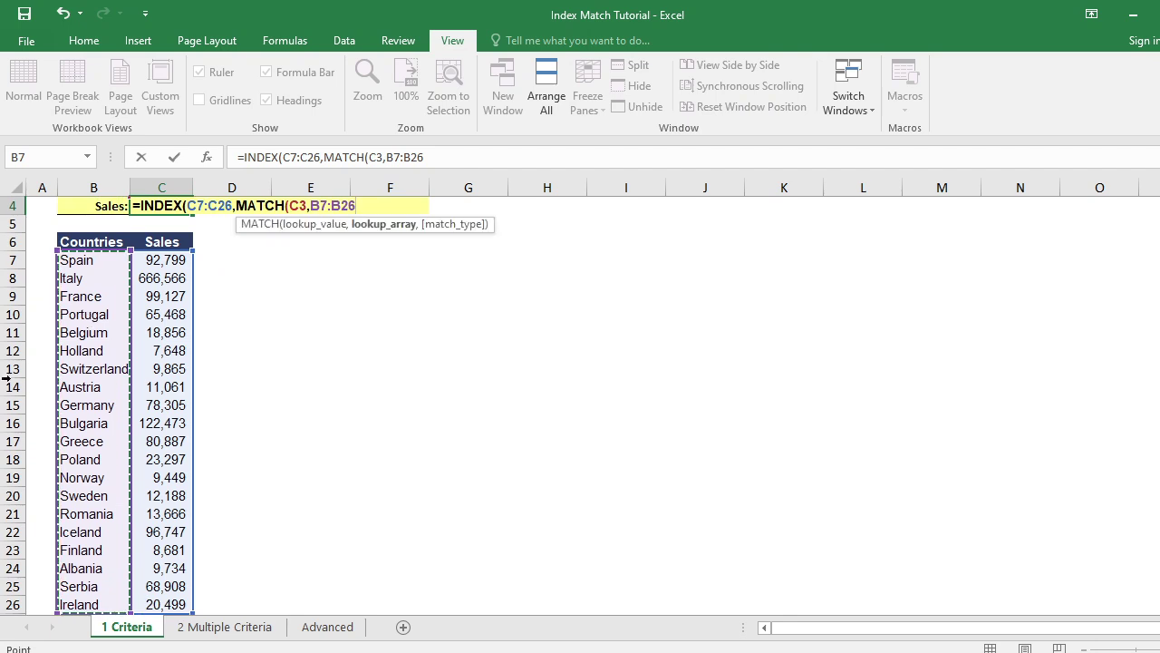
scroll(245, 399, "up", 1)
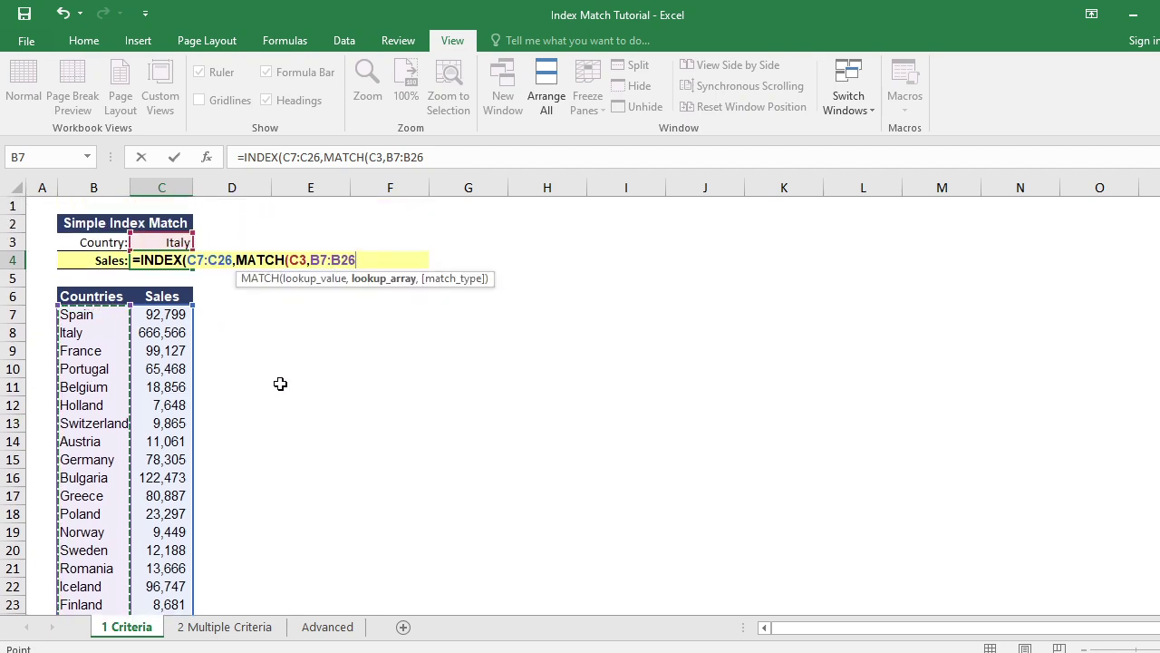
type(",0")
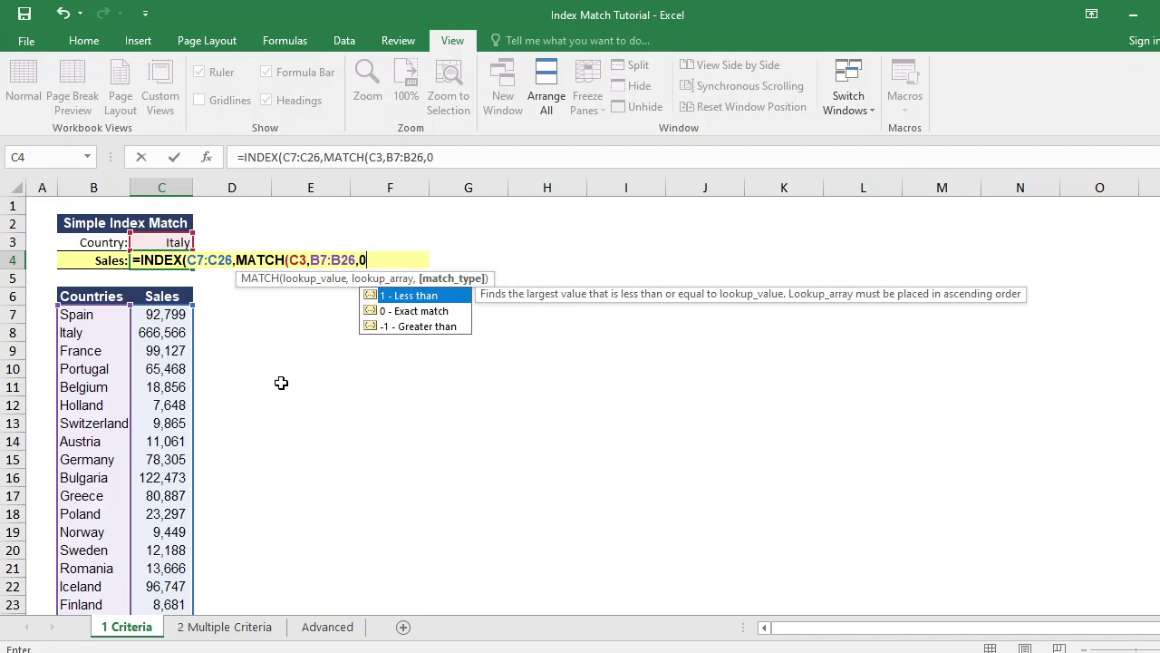
type(")))")
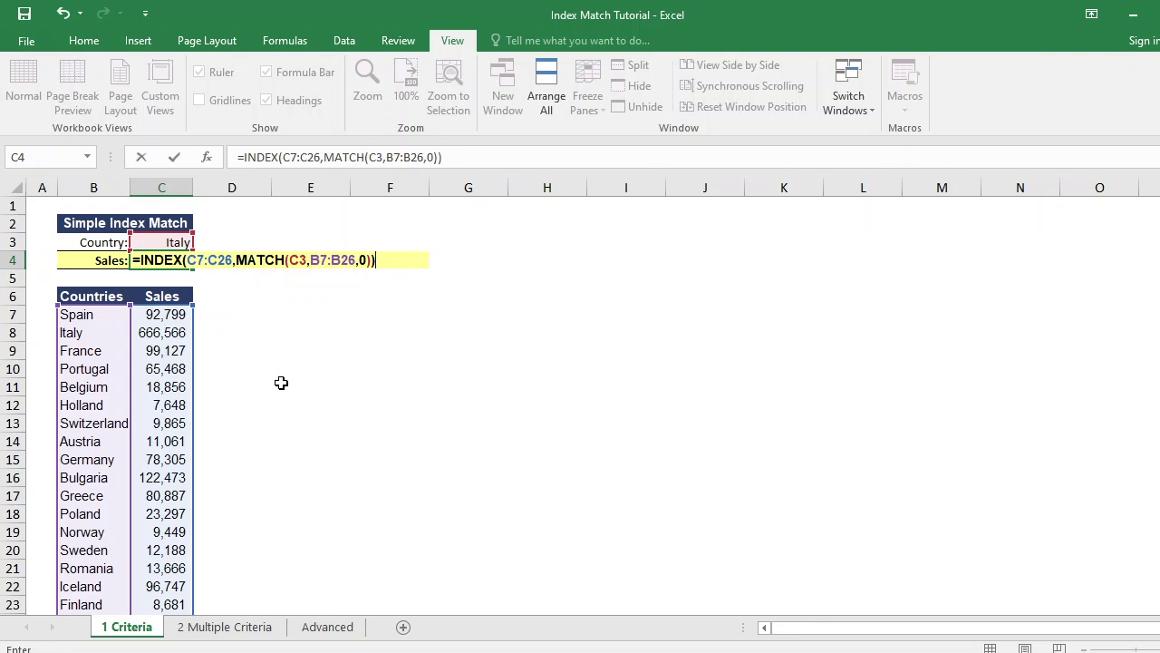
key("Return")
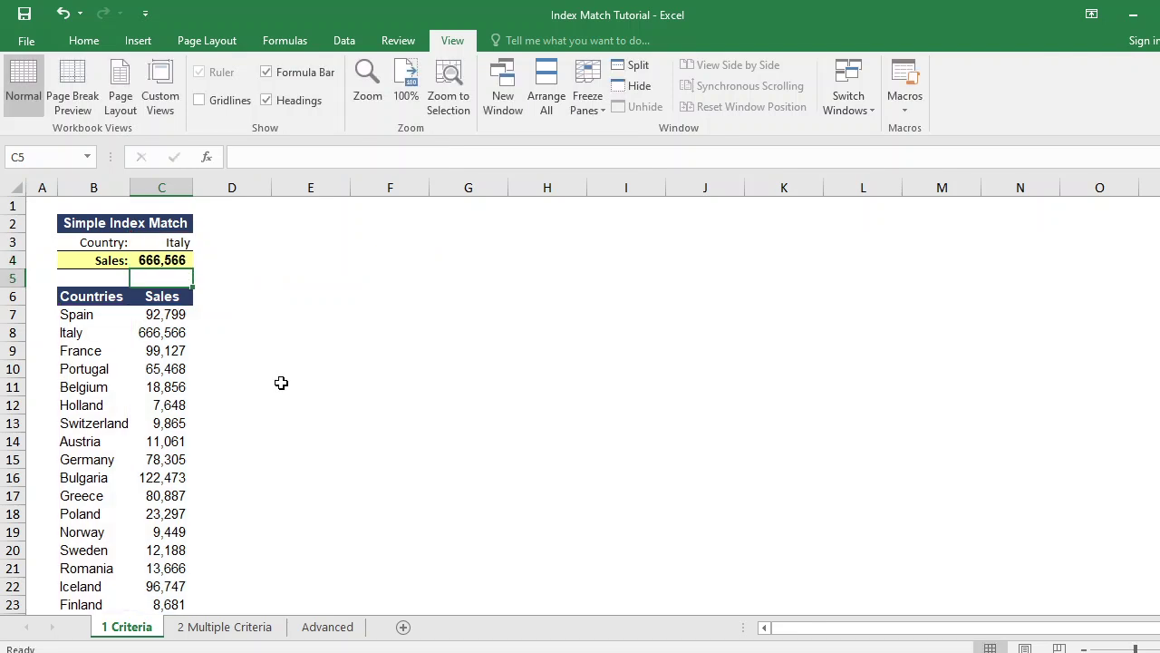
Set the lookup country in cell C3 to Spain
key("Up")
key("Up")
type("Spain")
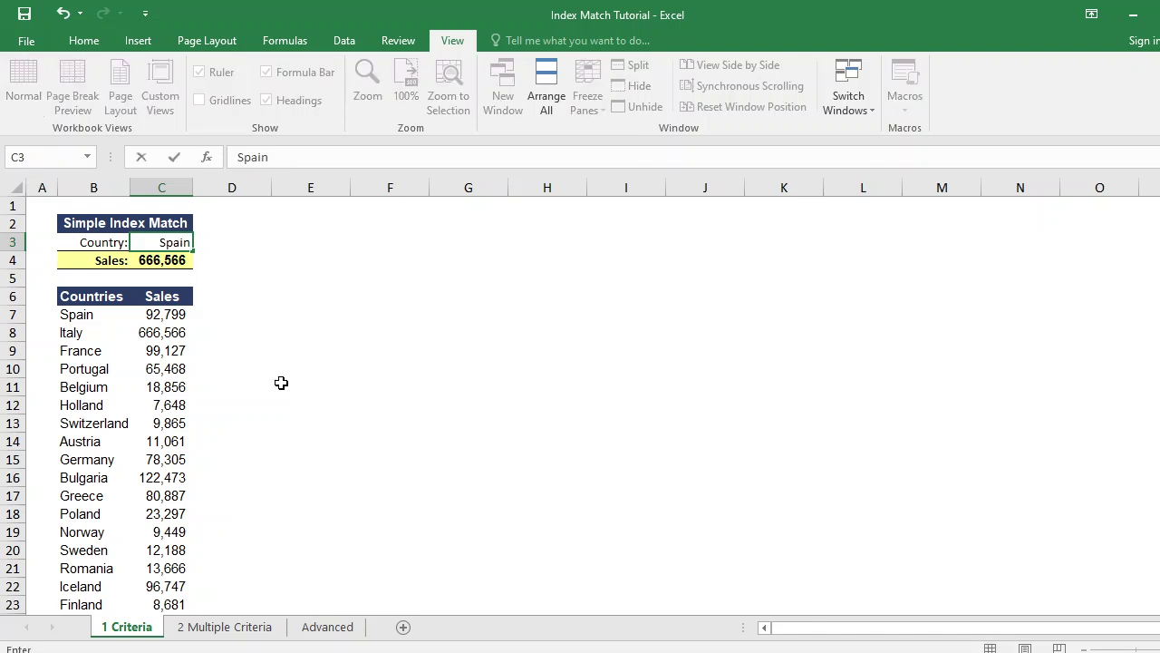
key("Return")
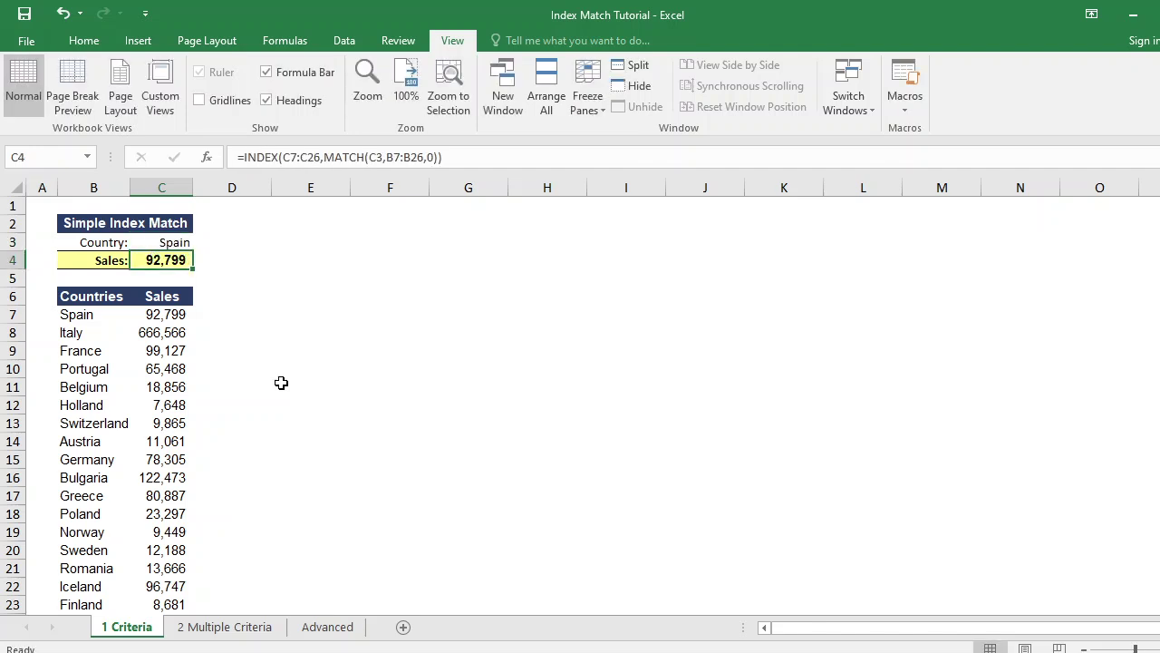
On the 2 Multiple Criteria sheet, start an INDEX formula in the Sales cell C5 with C8:J27 as its array
left_click(269, 631)
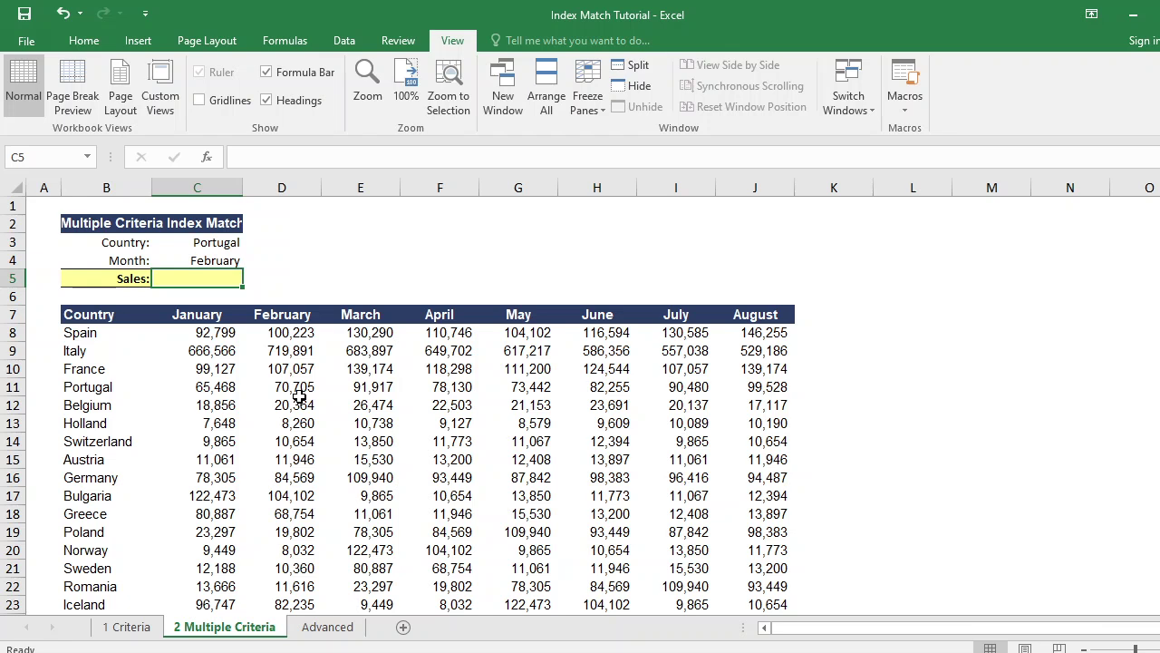
type("=")
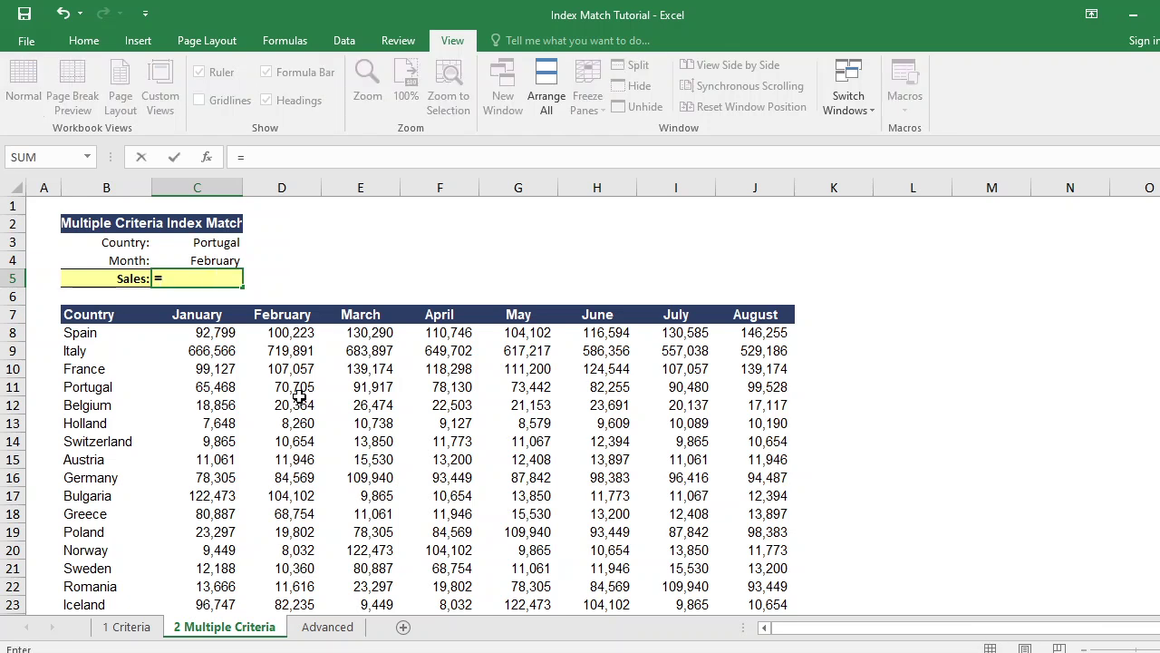
type("ind")
key("BackSpace")
key("Tab")
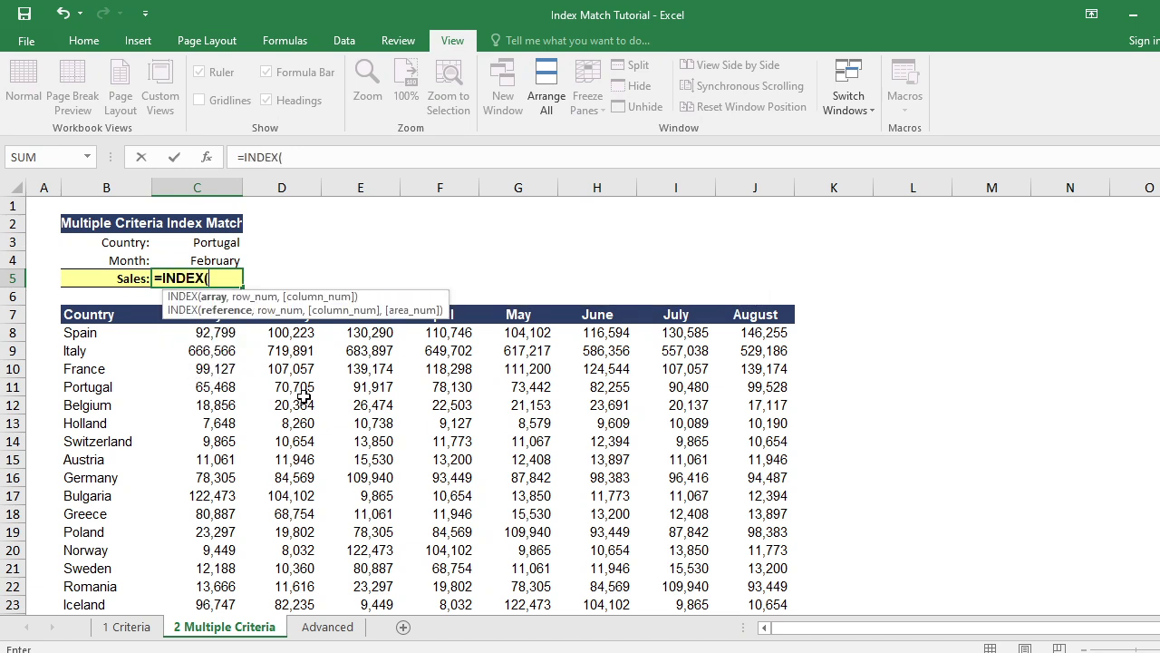
left_click(210, 331)
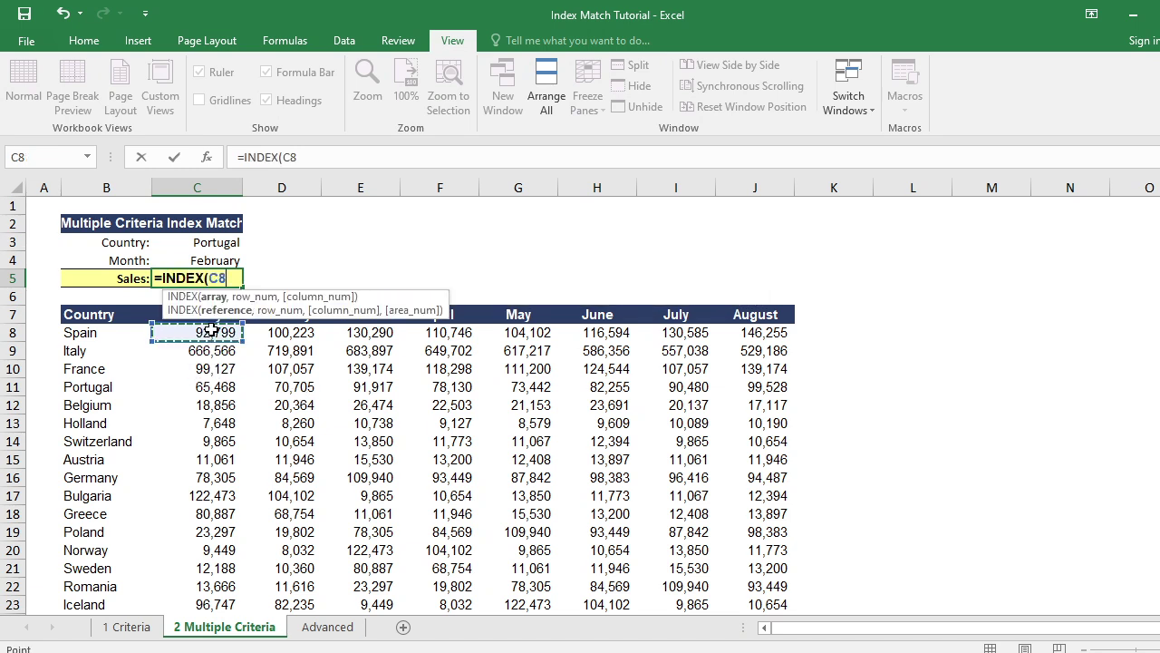
key("ctrl+shift+Right")
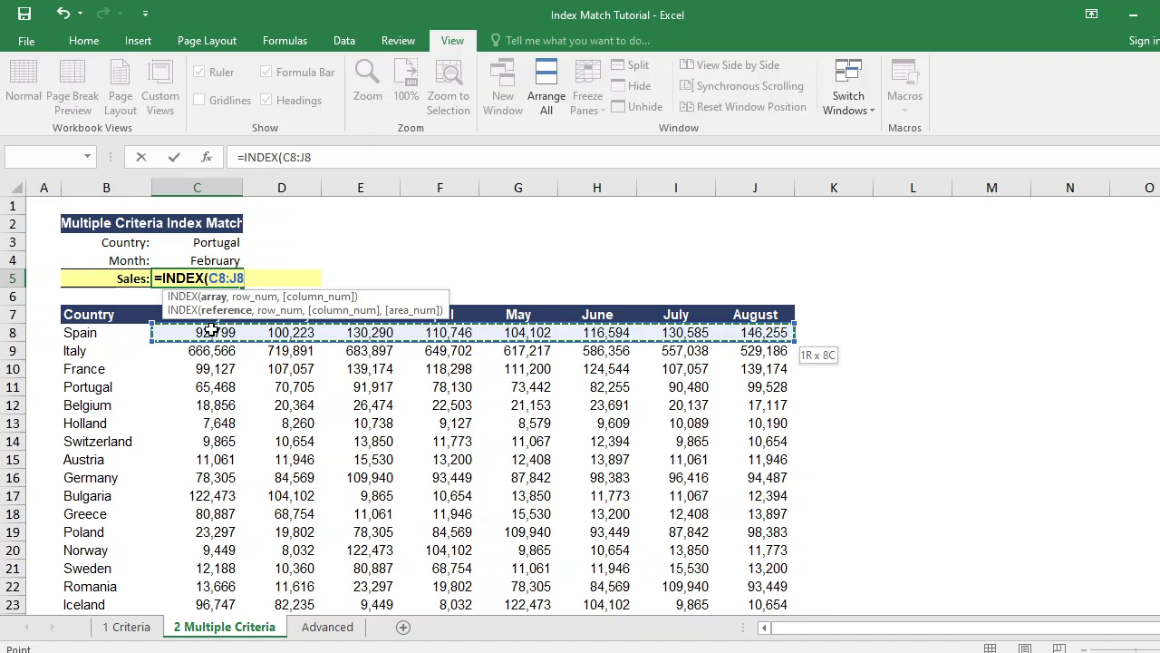
key("ctrl+shift+Down")
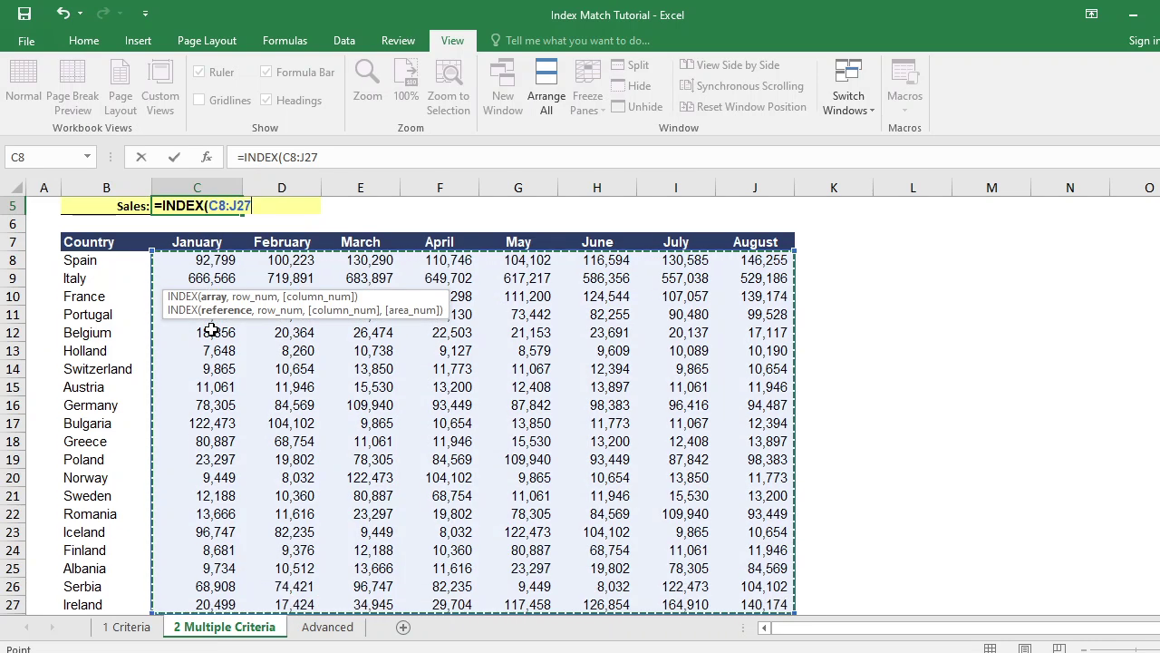
scroll(414, 336, "up", 2)
Nest a MATCH as the row number in C5, looking up country C3 in B8:B27 with match type 0
type(",mat")
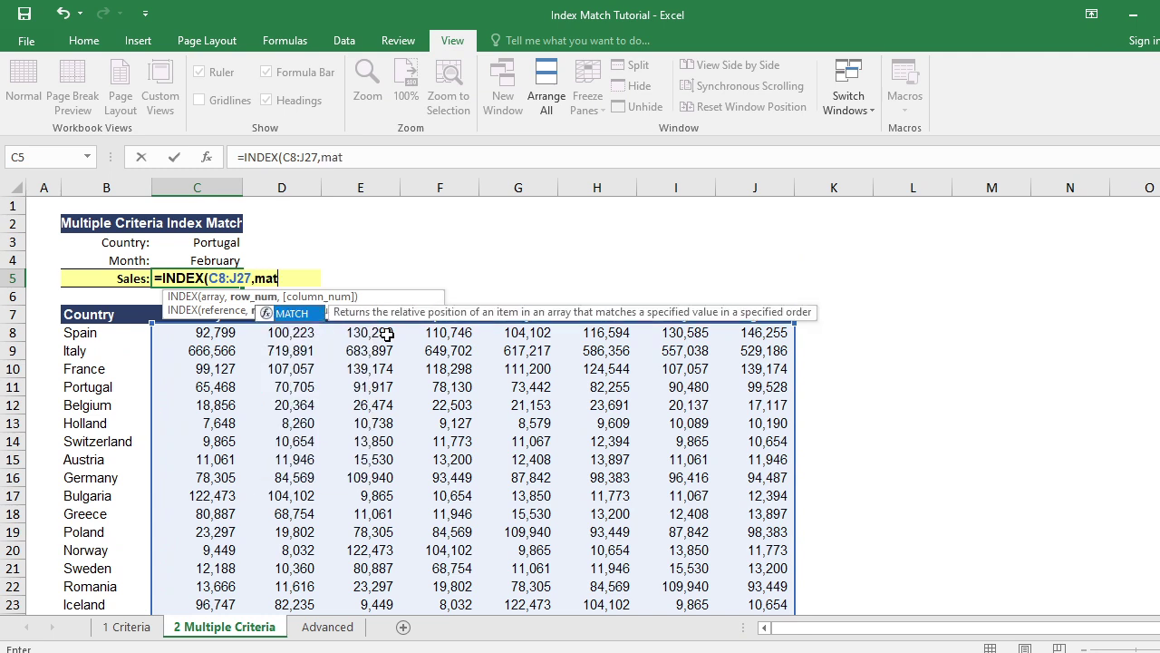
key("Tab")
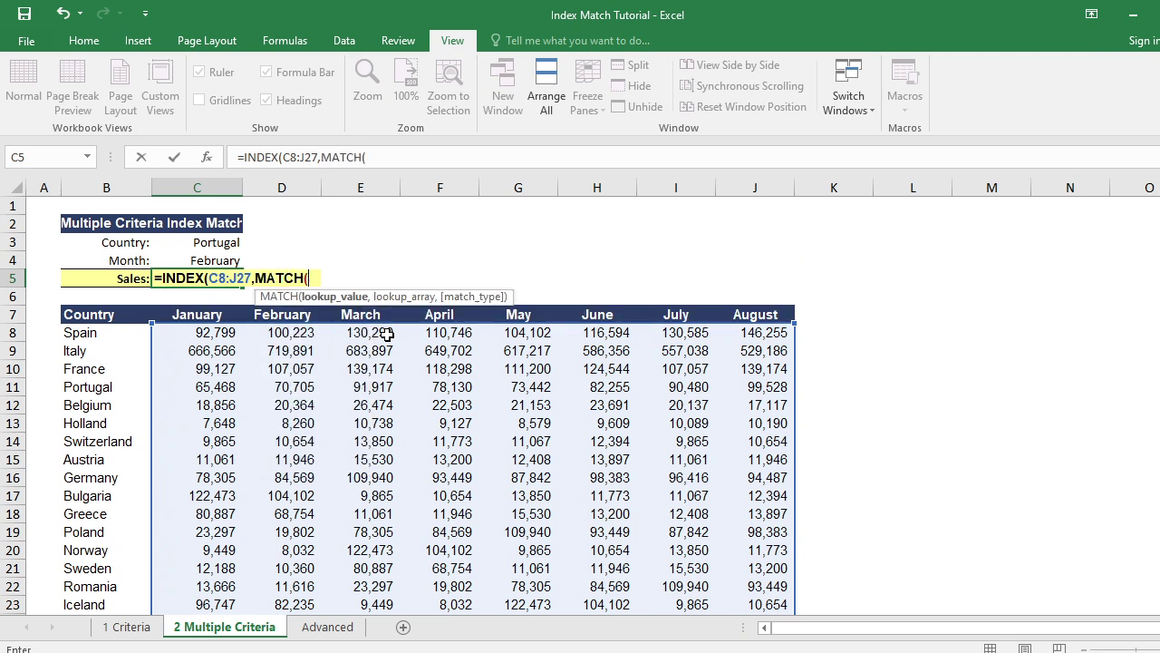
left_click(220, 244)
type(",")
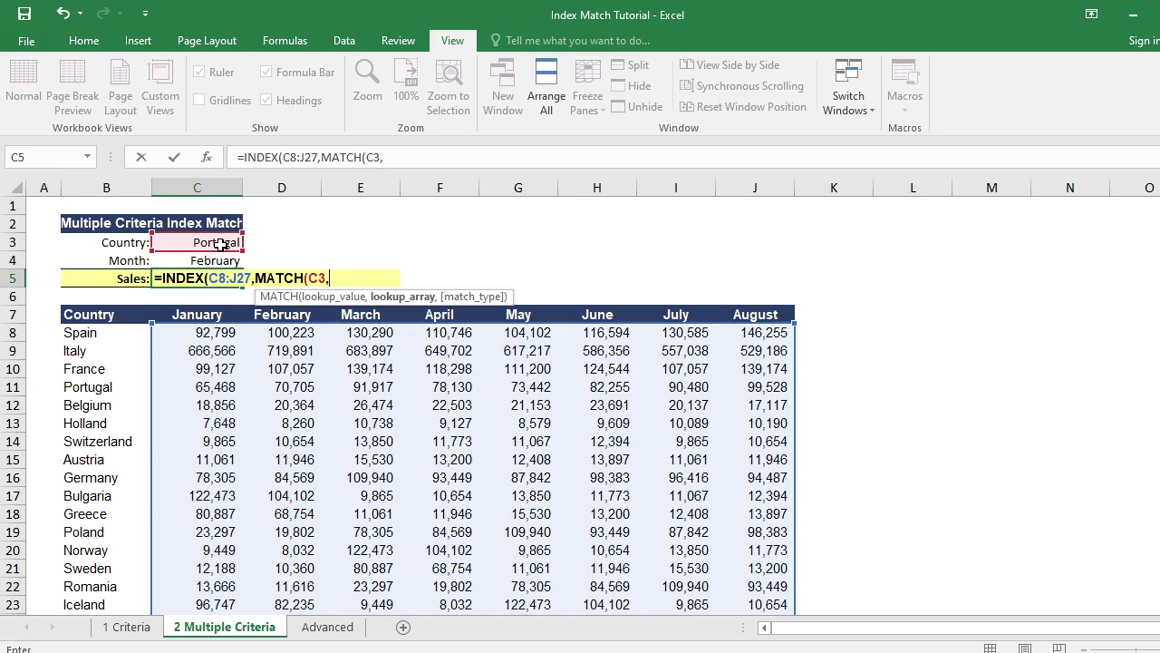
left_click(88, 335)
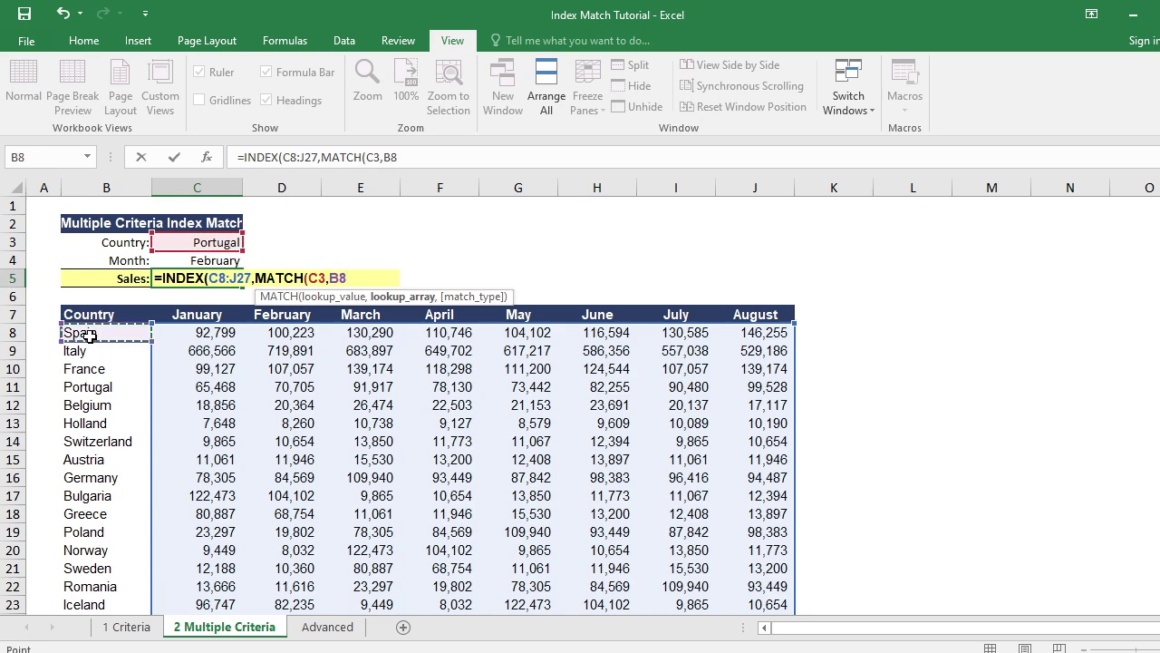
key("ctrl+shift+Down")
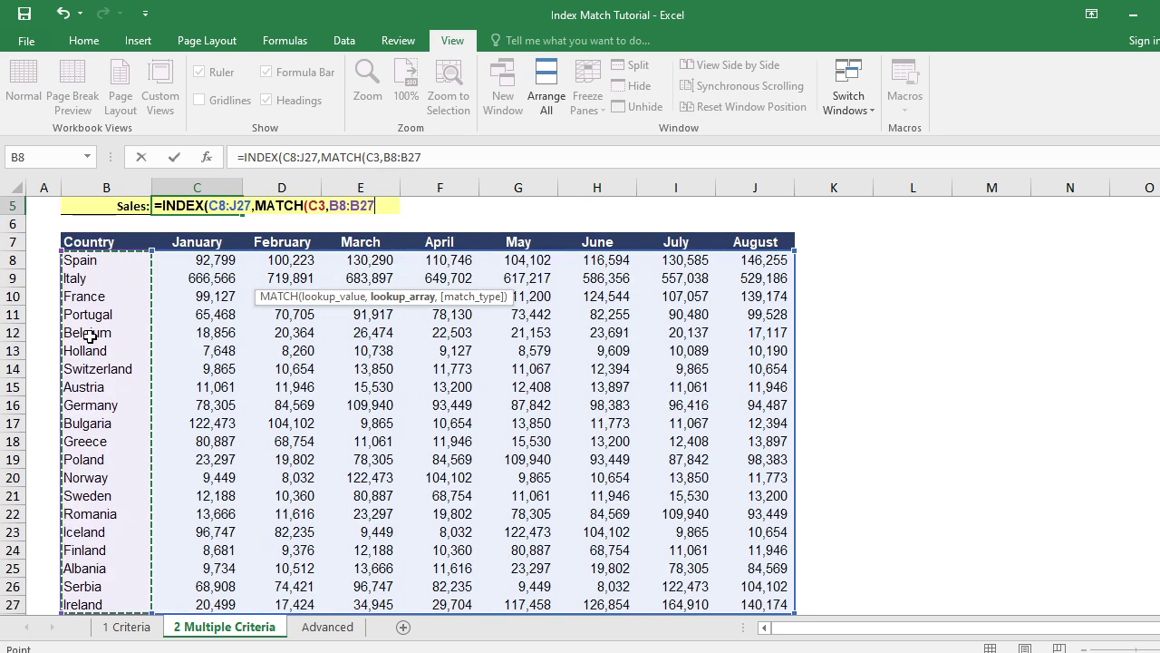
type(",")
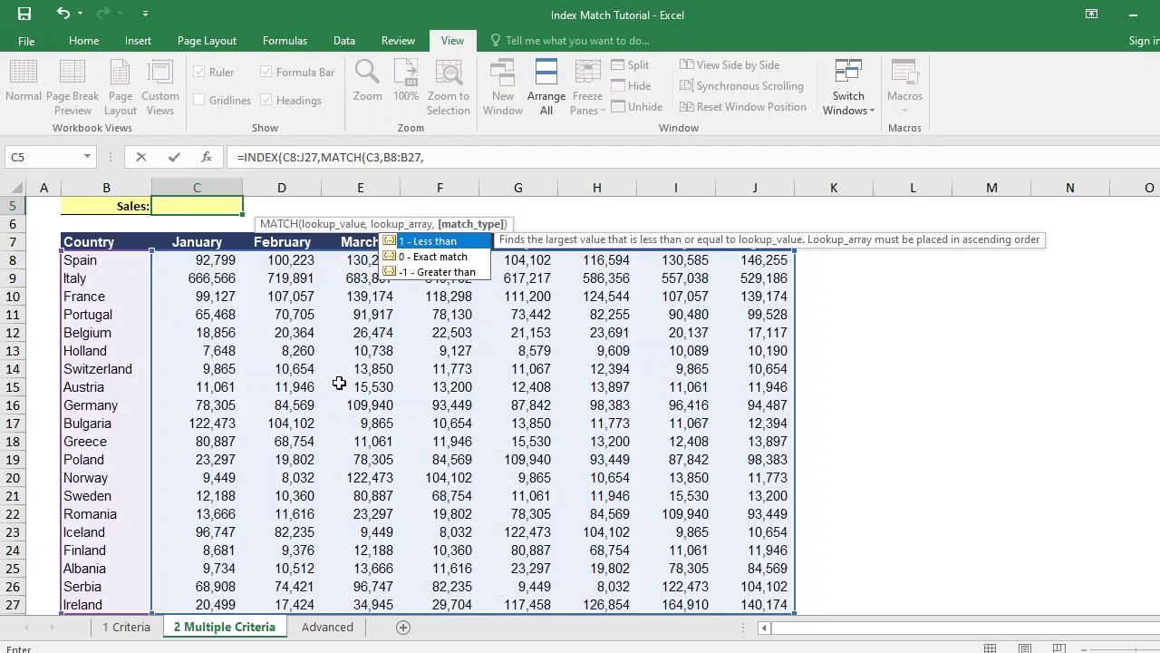
scroll(340, 381, "up", 2)
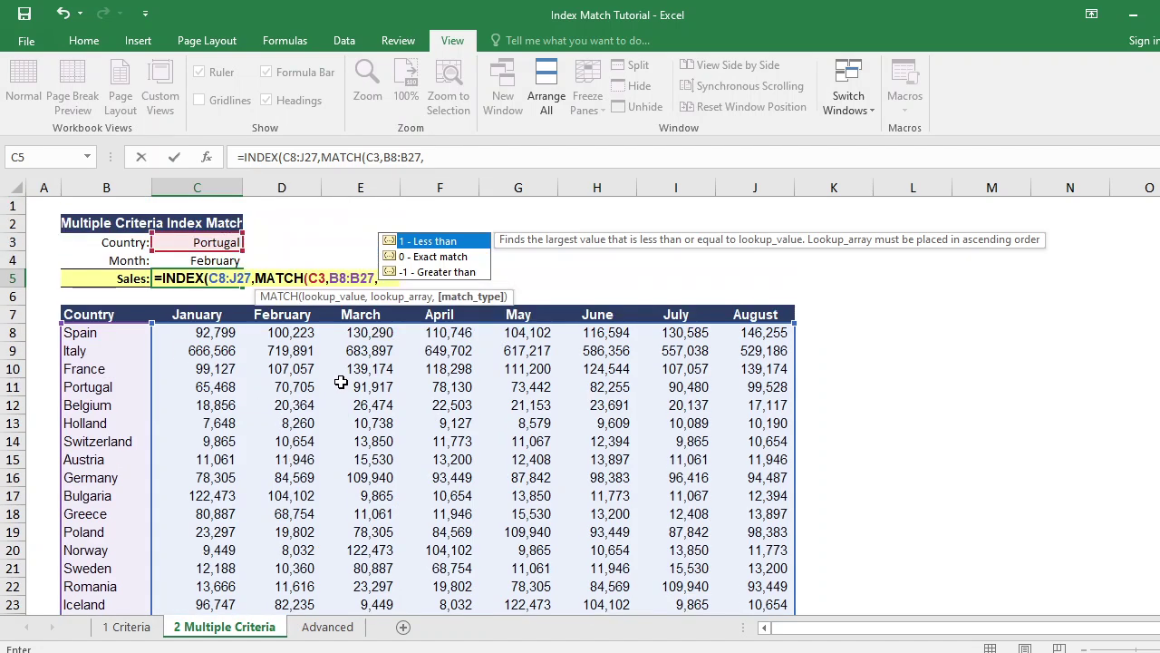
type("0")
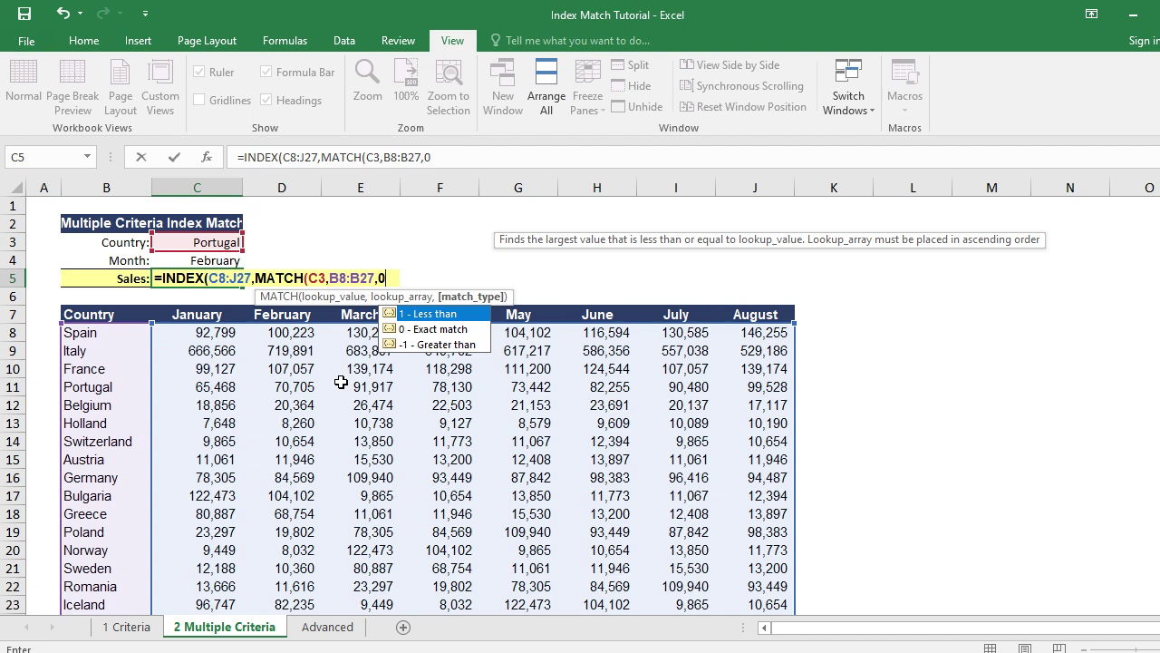
Add MATCH(C4,C7:J7,0) as the column number of the INDEX formula in C5 and complete the formula
type("),")
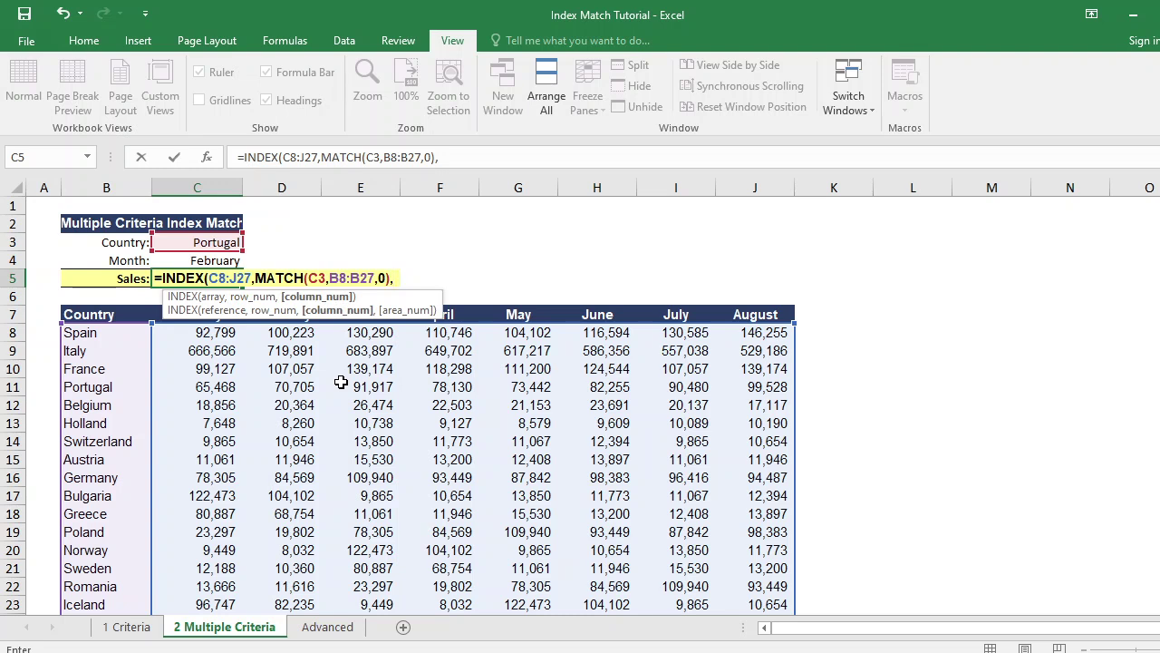
type("mat")
key("Tab")
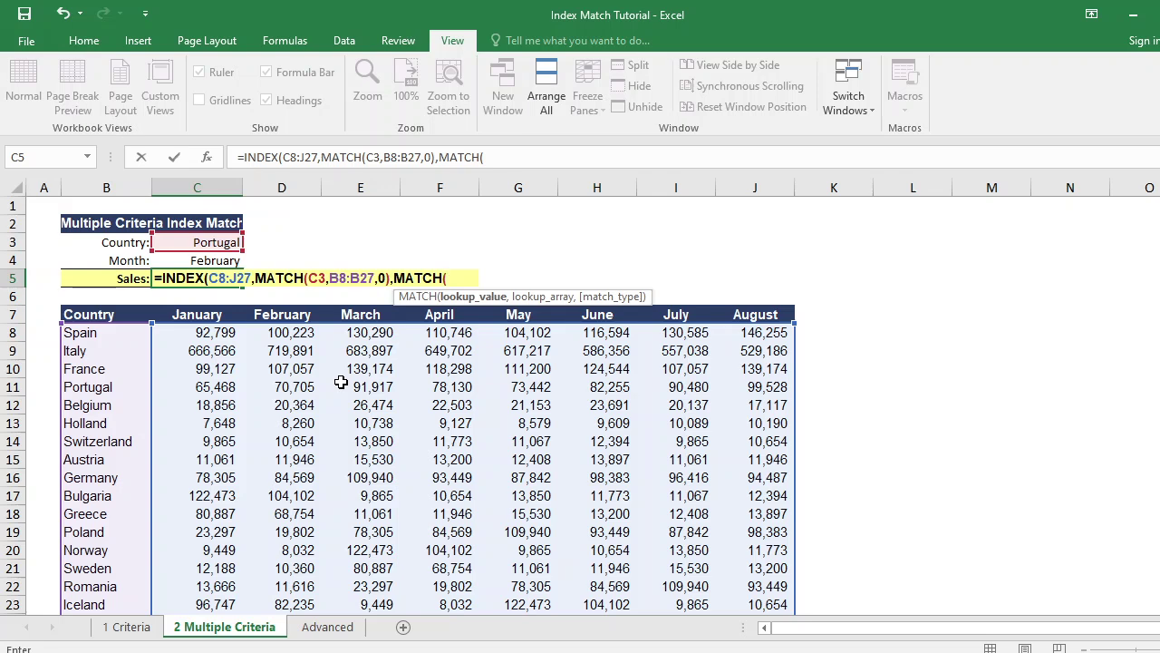
left_click(223, 262)
type(",")
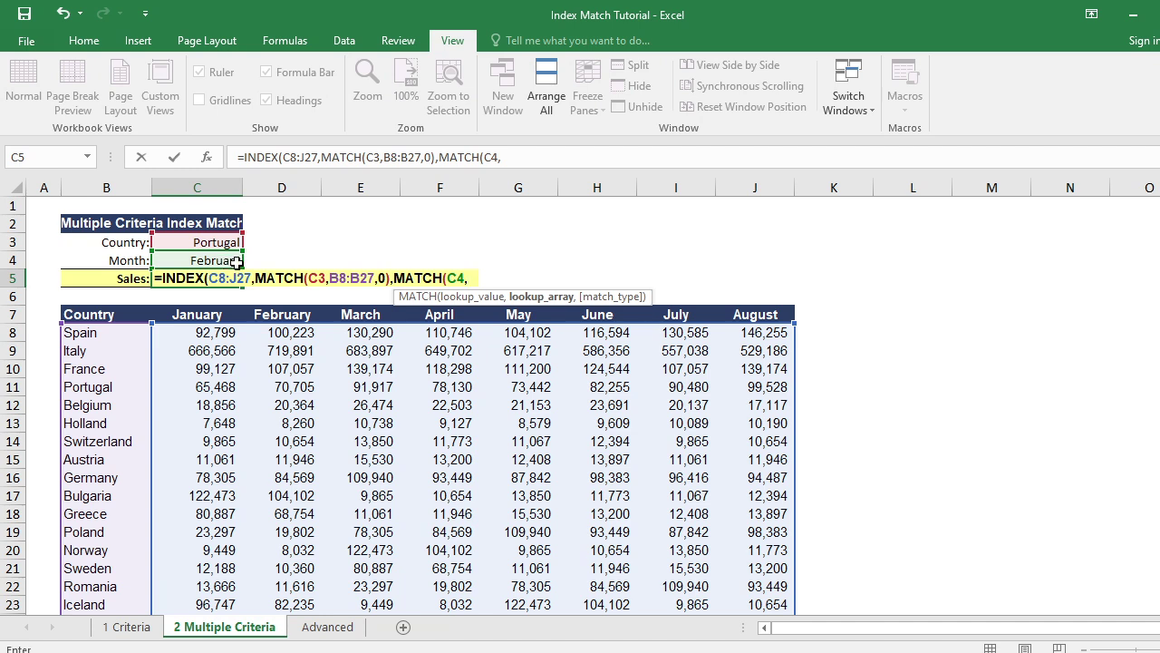
left_click(214, 315)
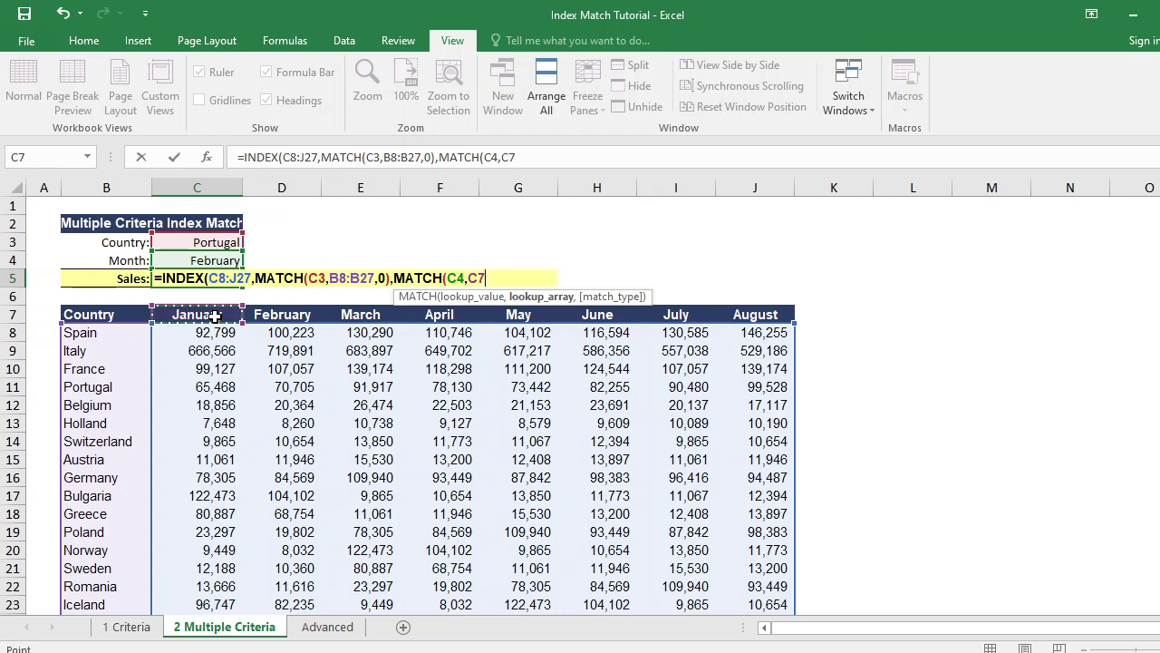
key("ctrl+shift+Right")
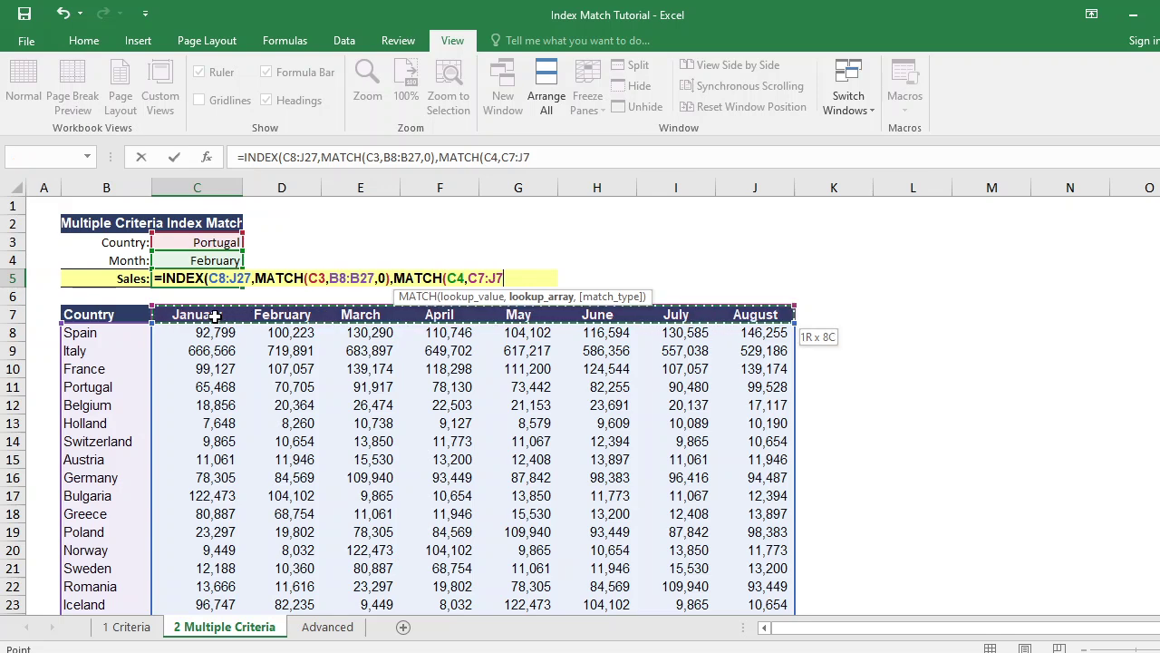
type(",0)")
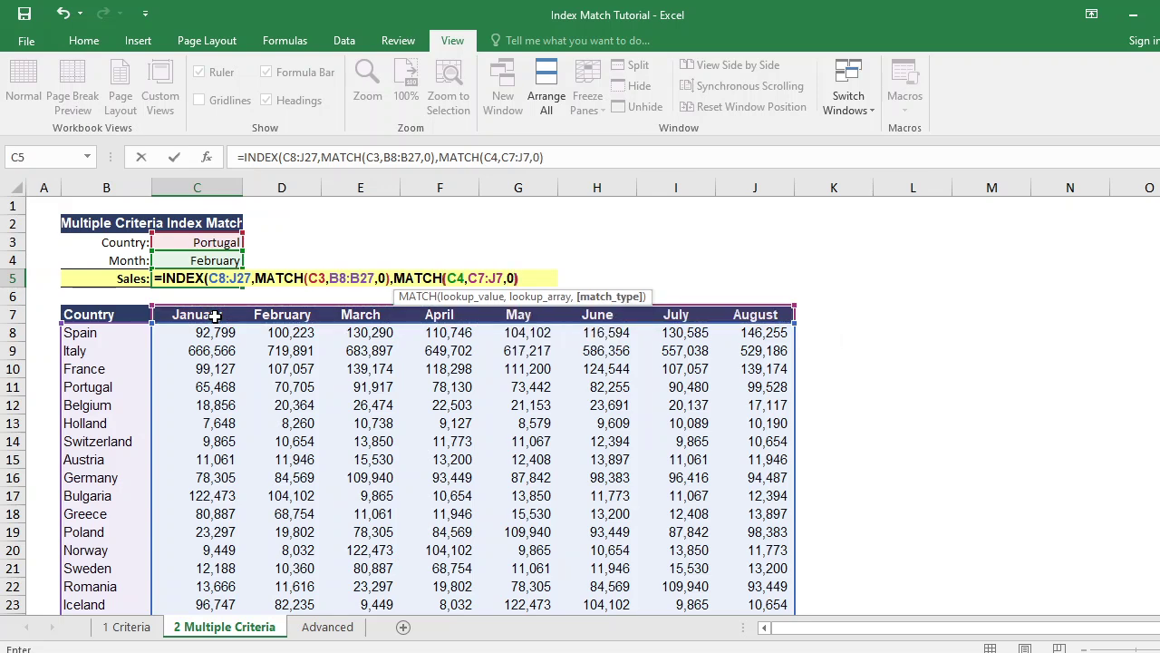
type(")")
key("Return")
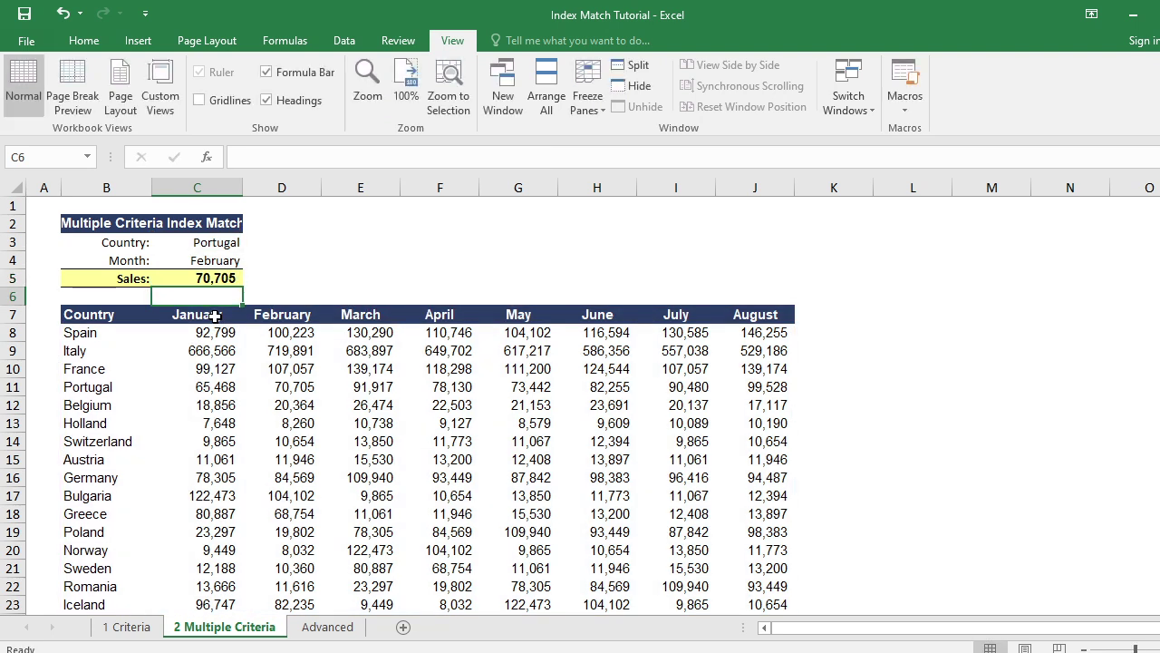
On the Advanced sheet, start an INDEX formula in the Sales cell C6 with C10:K29 as its array
left_click(328, 627)
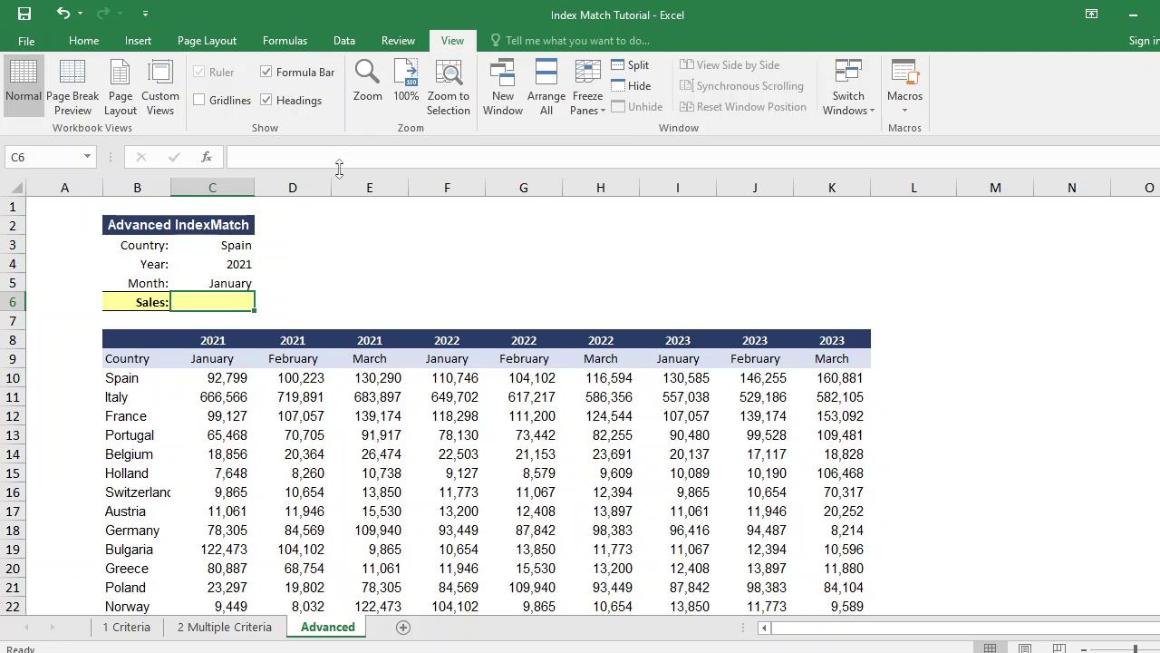
type("=")
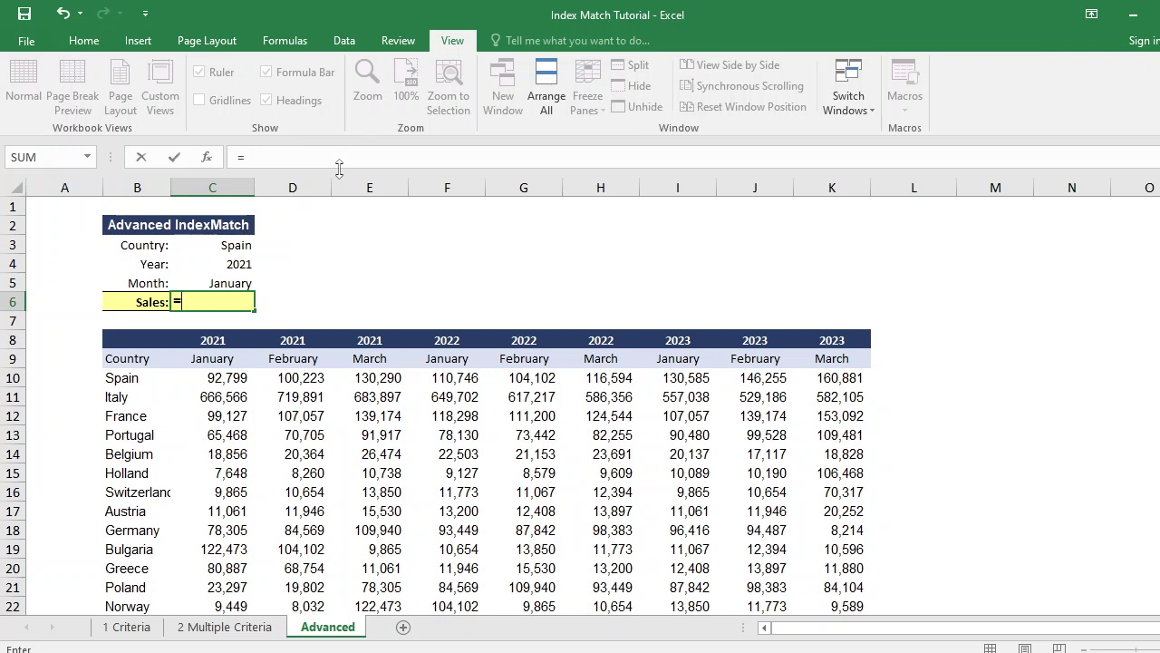
type("inde")
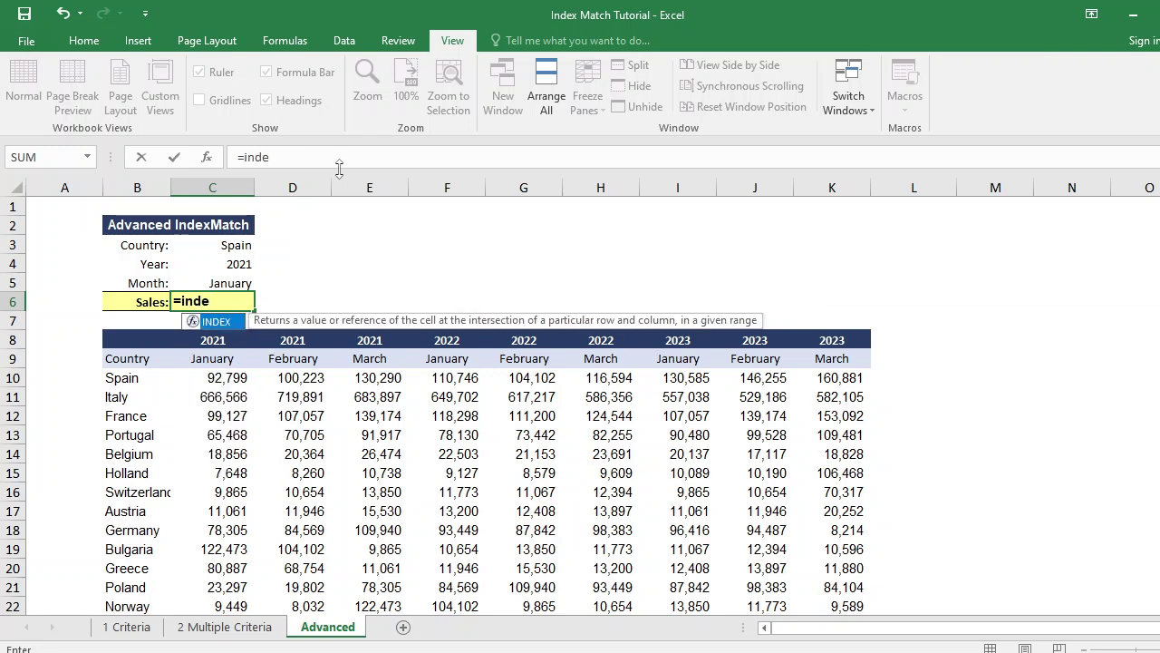
key("Tab")
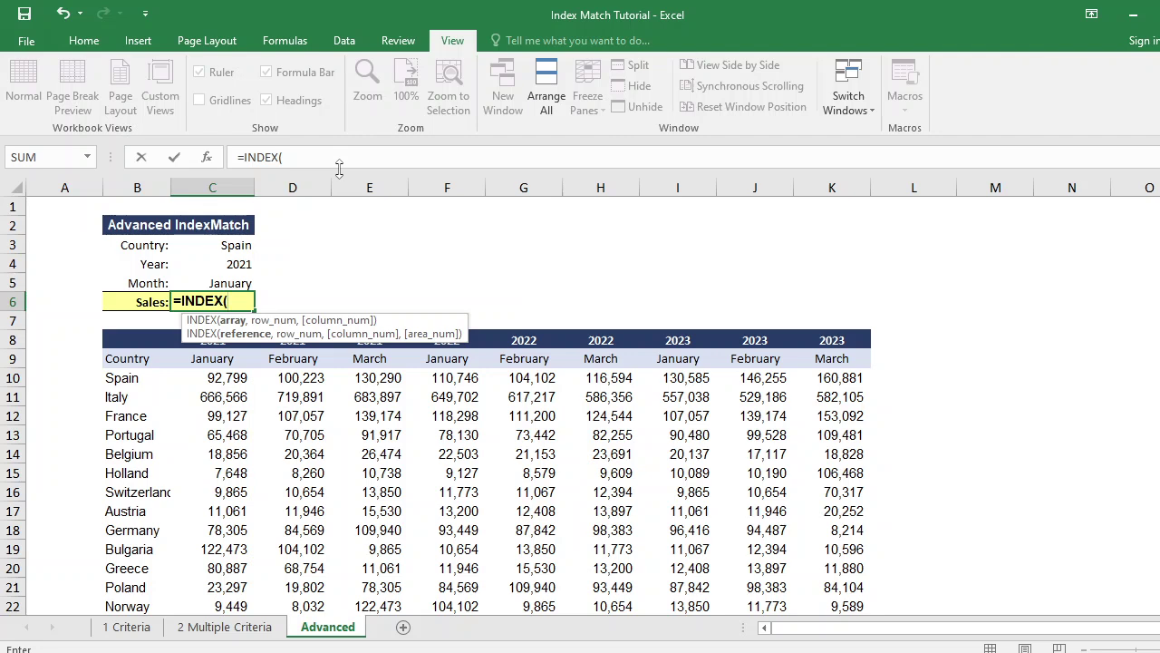
left_click(232, 377)
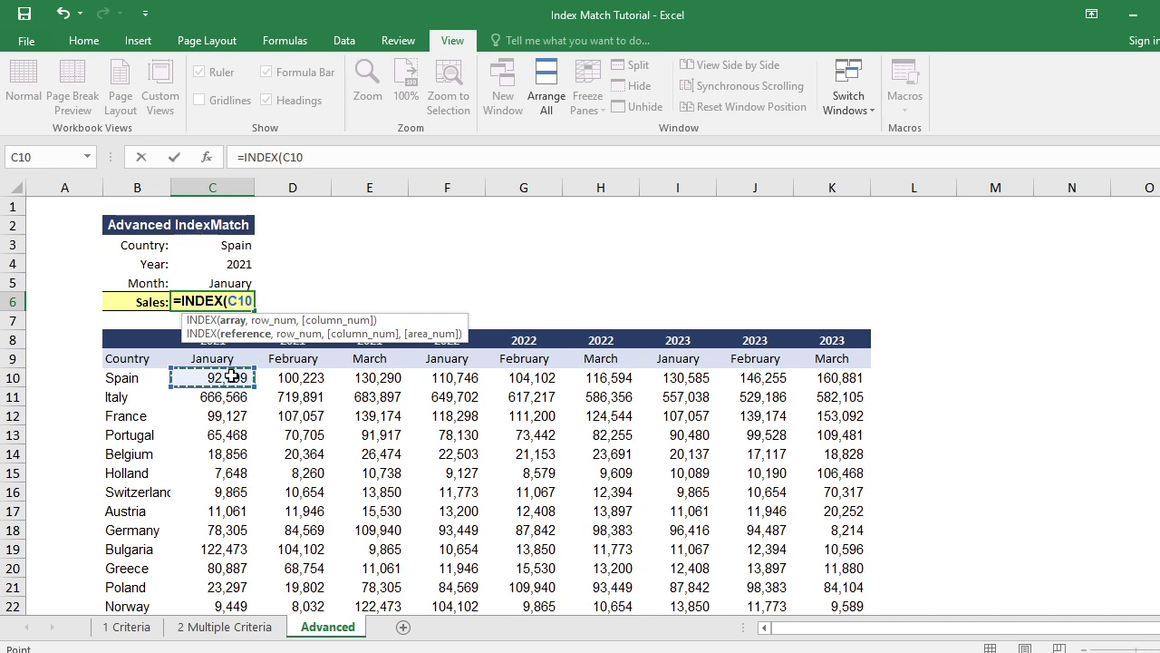
key("ctrl+shift+Right")
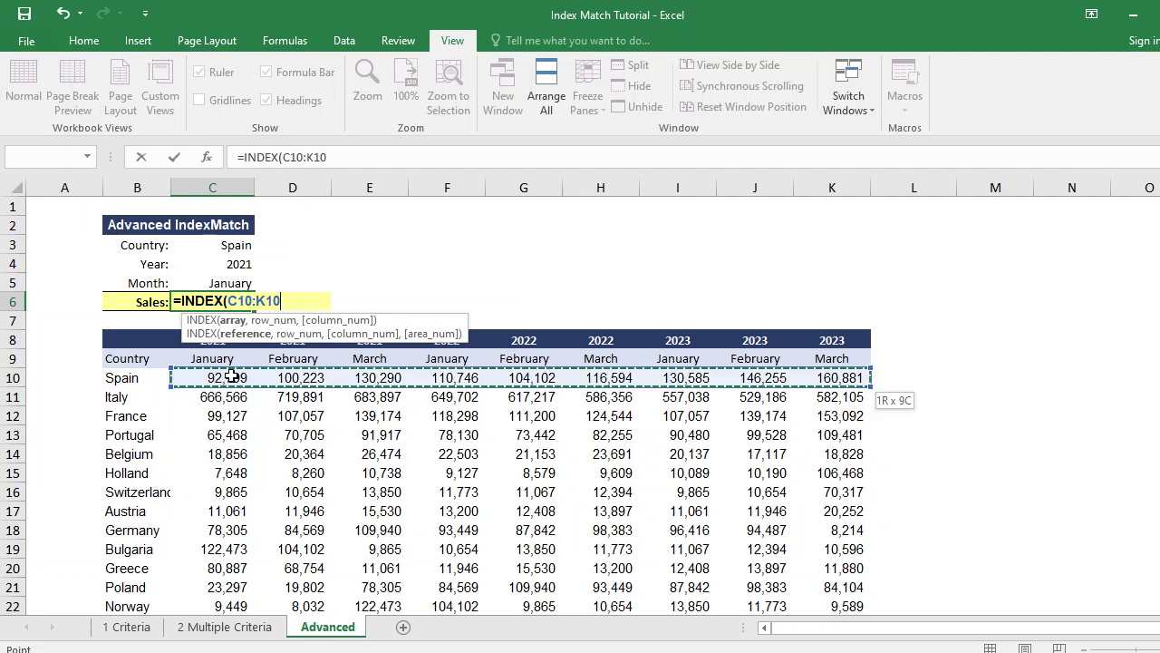
key("ctrl+shift+Down")
scroll(308, 282, "up", 3)
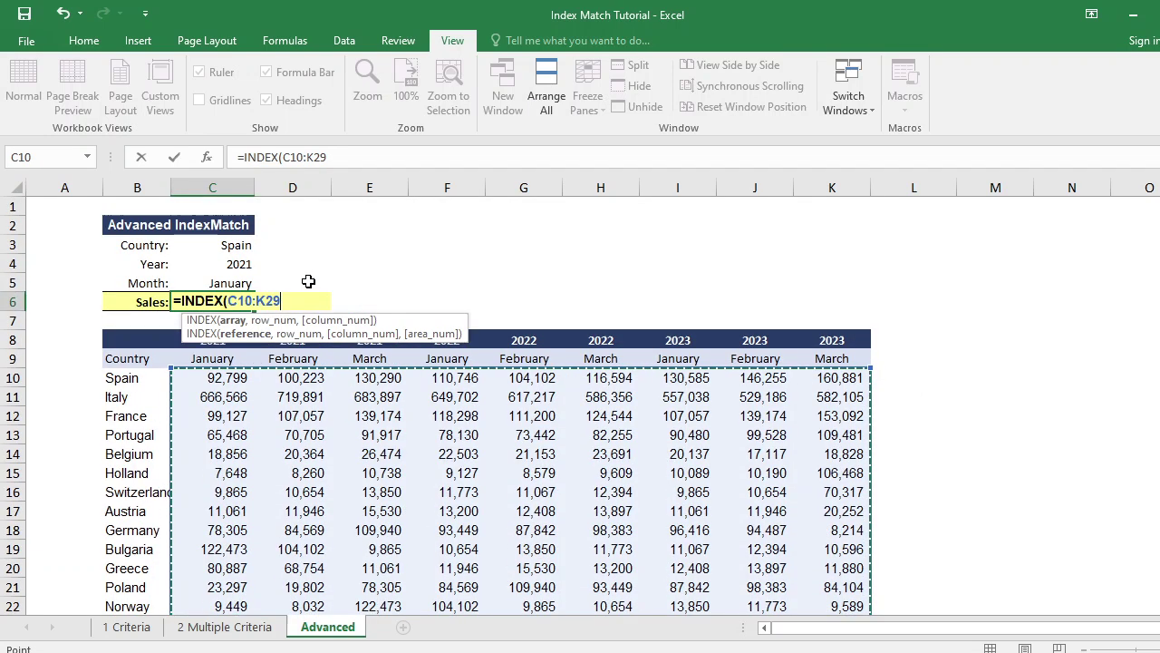
Nest MATCH(C3,B10:B29,0) as the row number of the INDEX formula in C6
type(",")
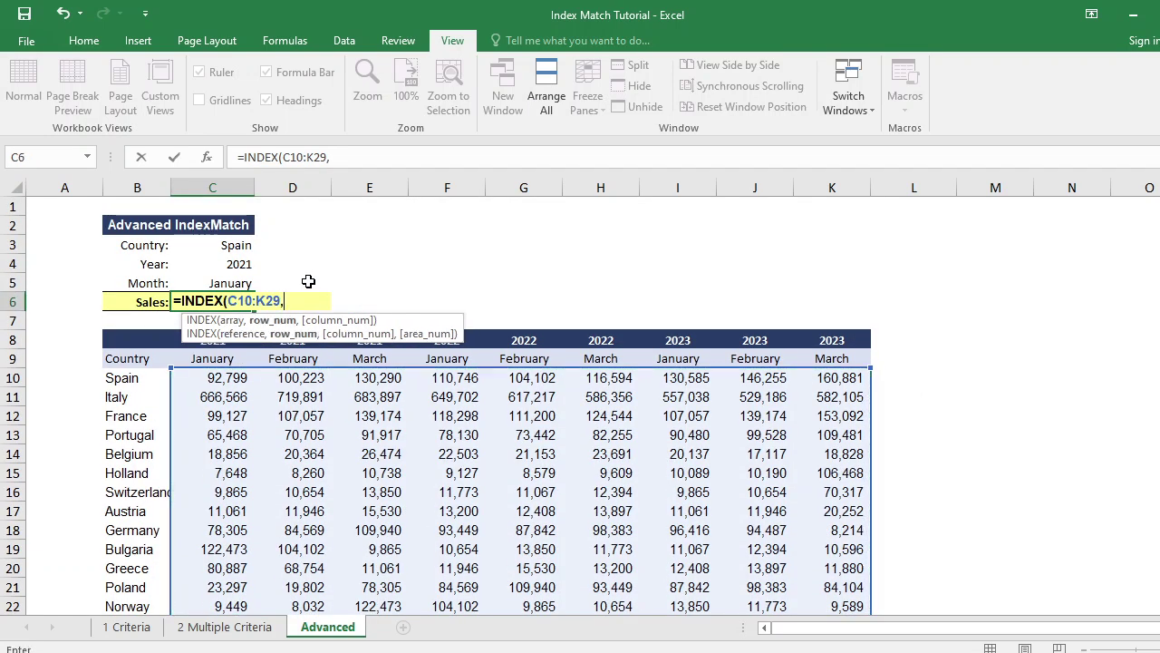
type("mat")
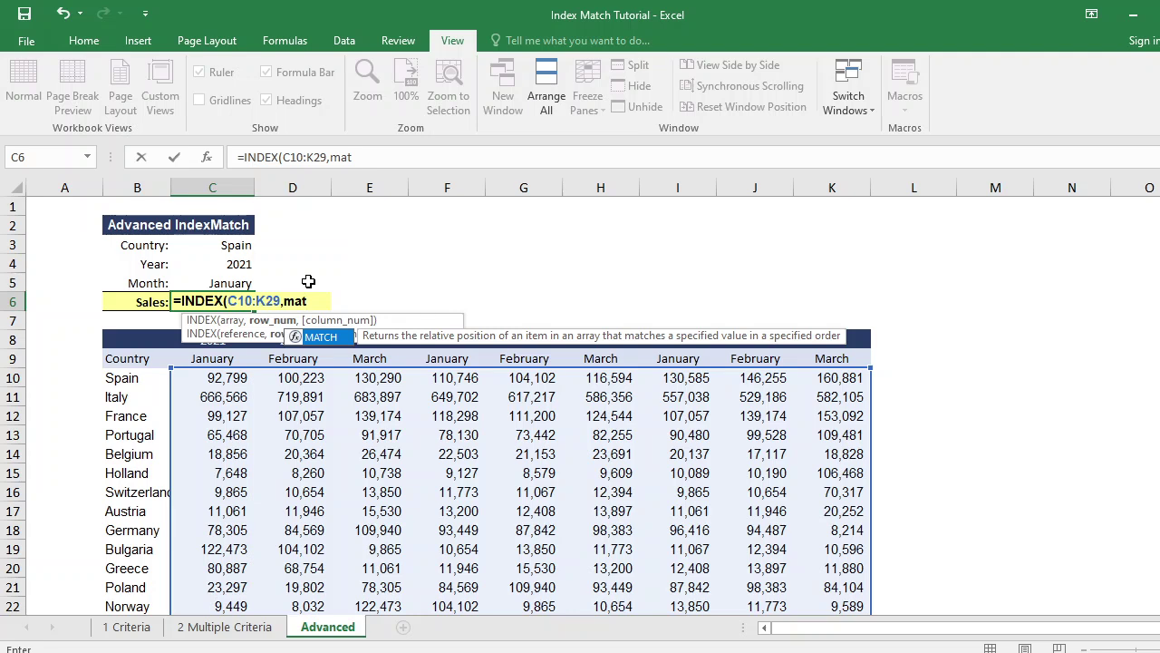
key("Tab")
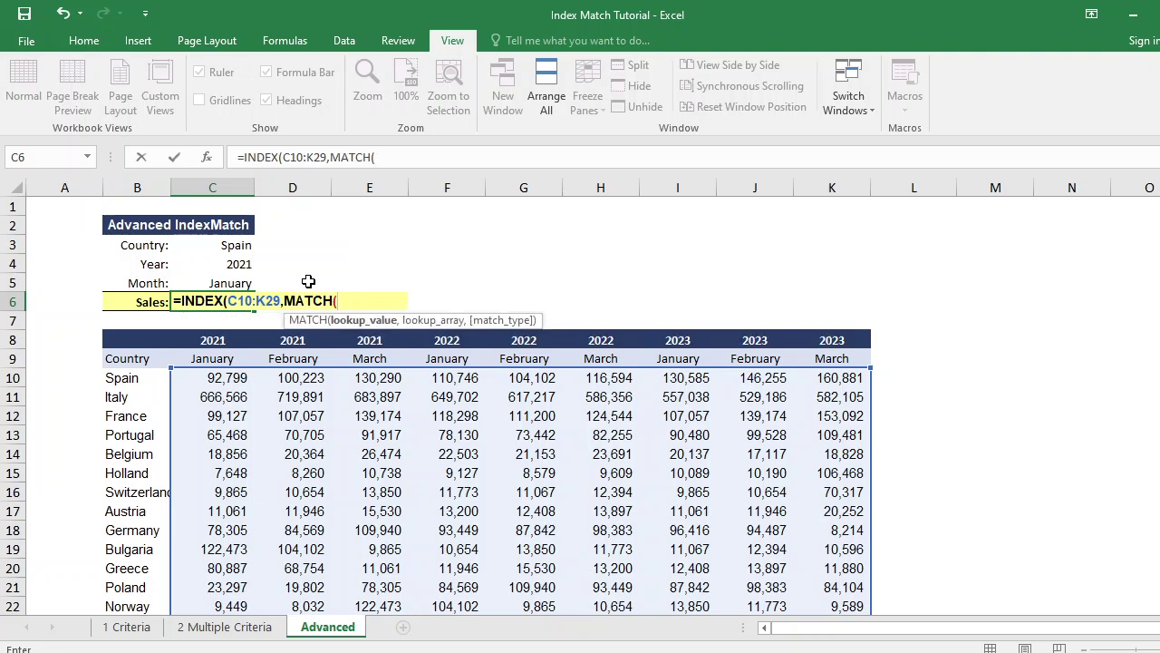
left_click(248, 245)
type(",")
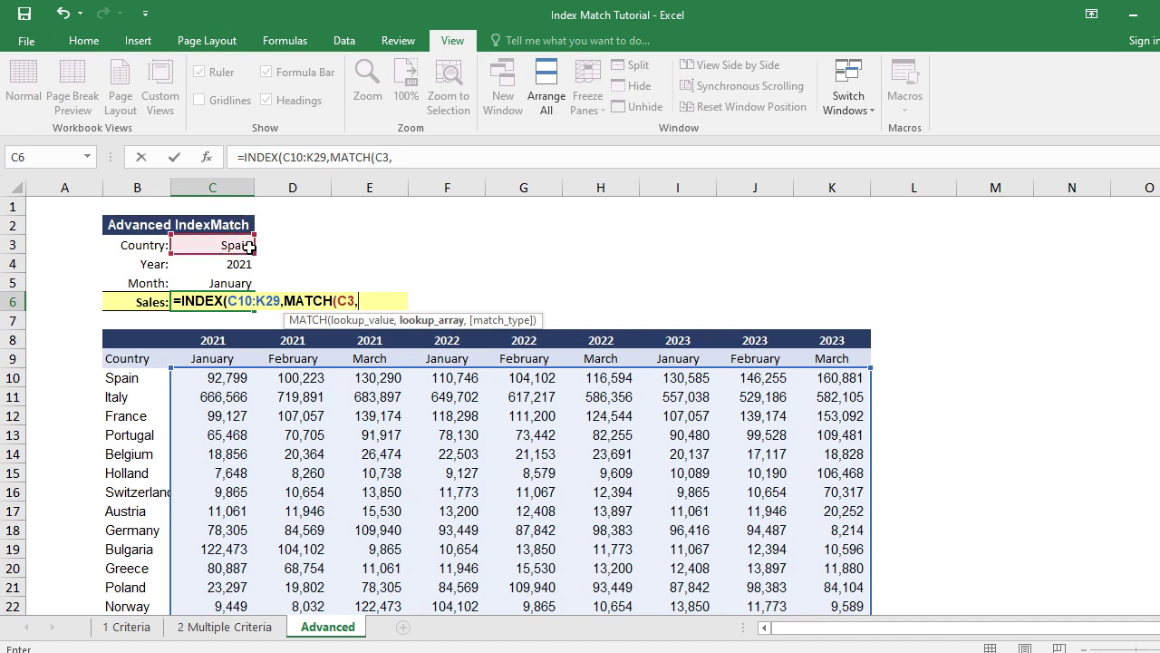
left_click(132, 381)
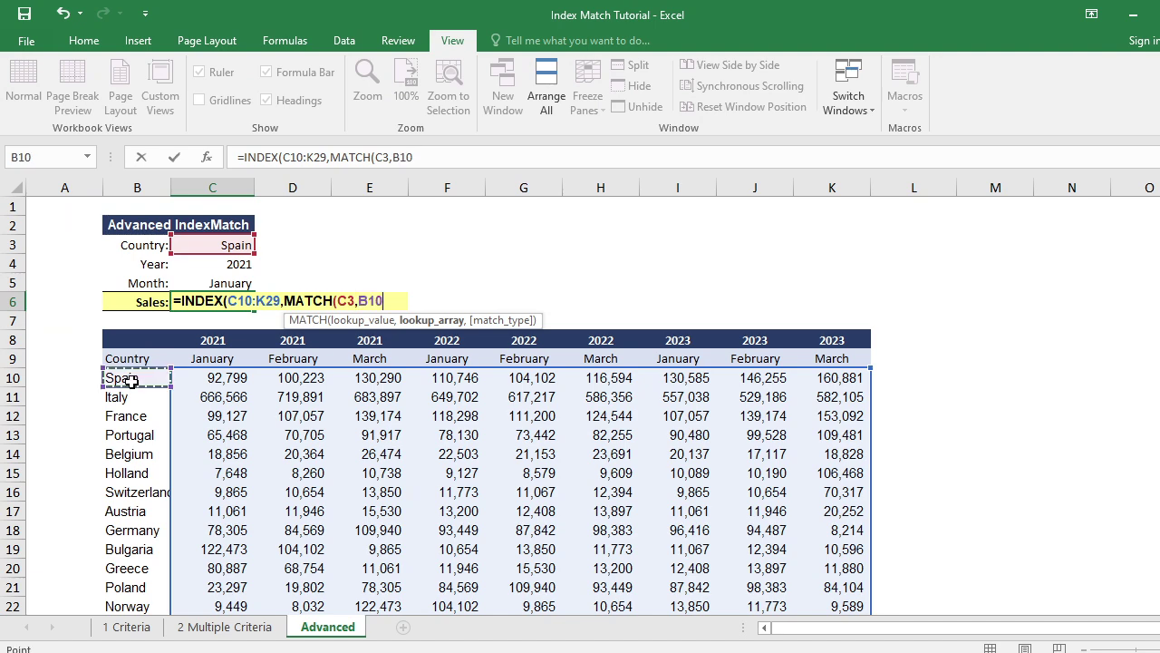
key("ctrl+shift+Down")
scroll(182, 364, "up", 3)
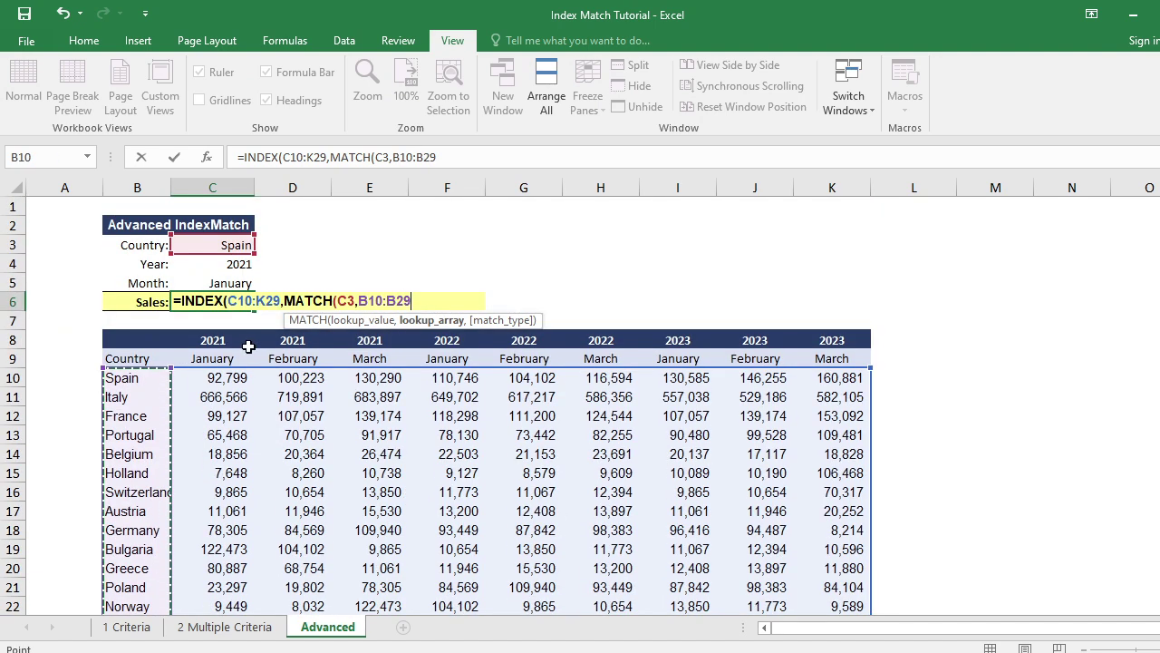
type(",0)")
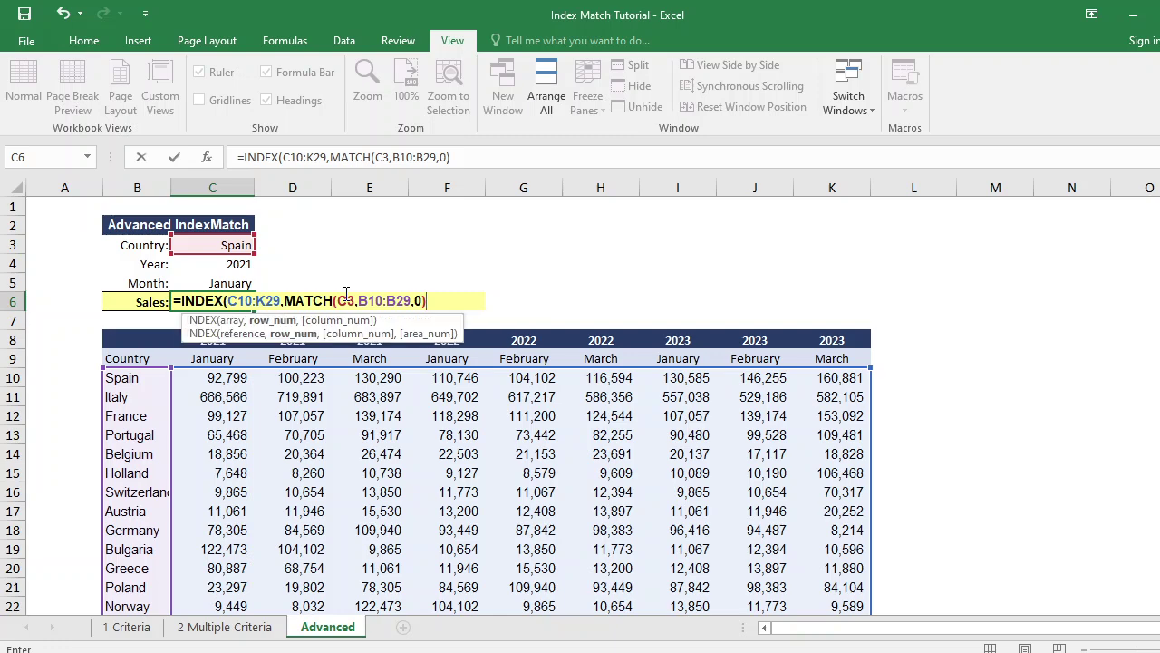
Nest a second MATCH as the column number of the INDEX formula in C6, with C4&C5 as its lookup value
type(",")
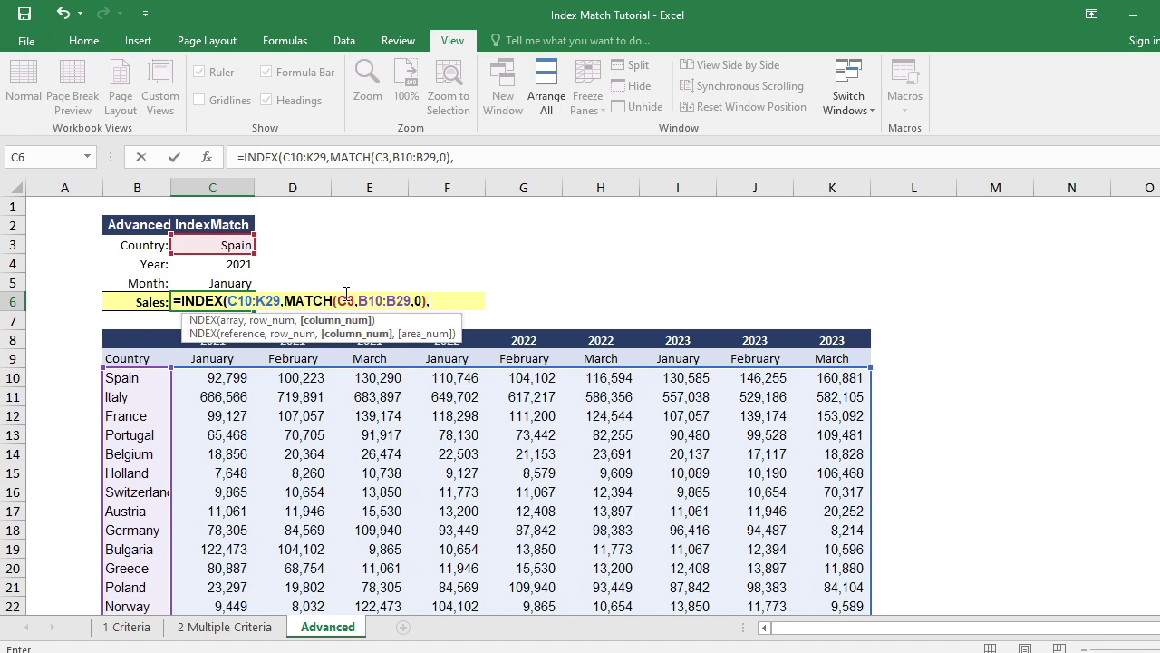
type("mat")
key("Tab")
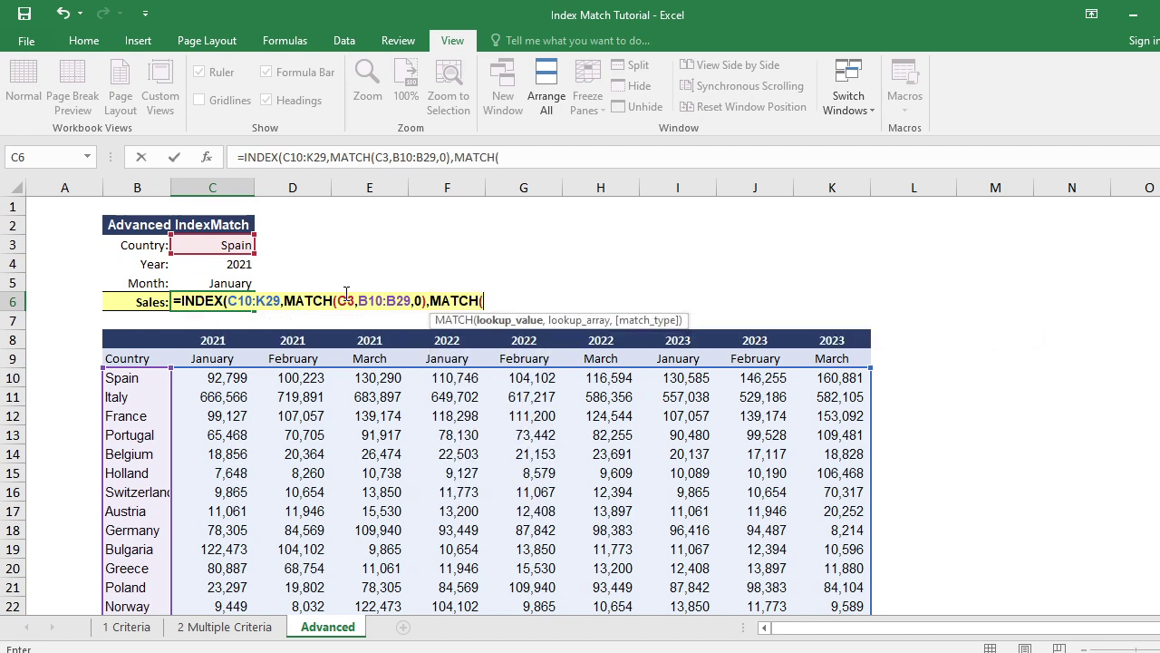
left_click(238, 265)
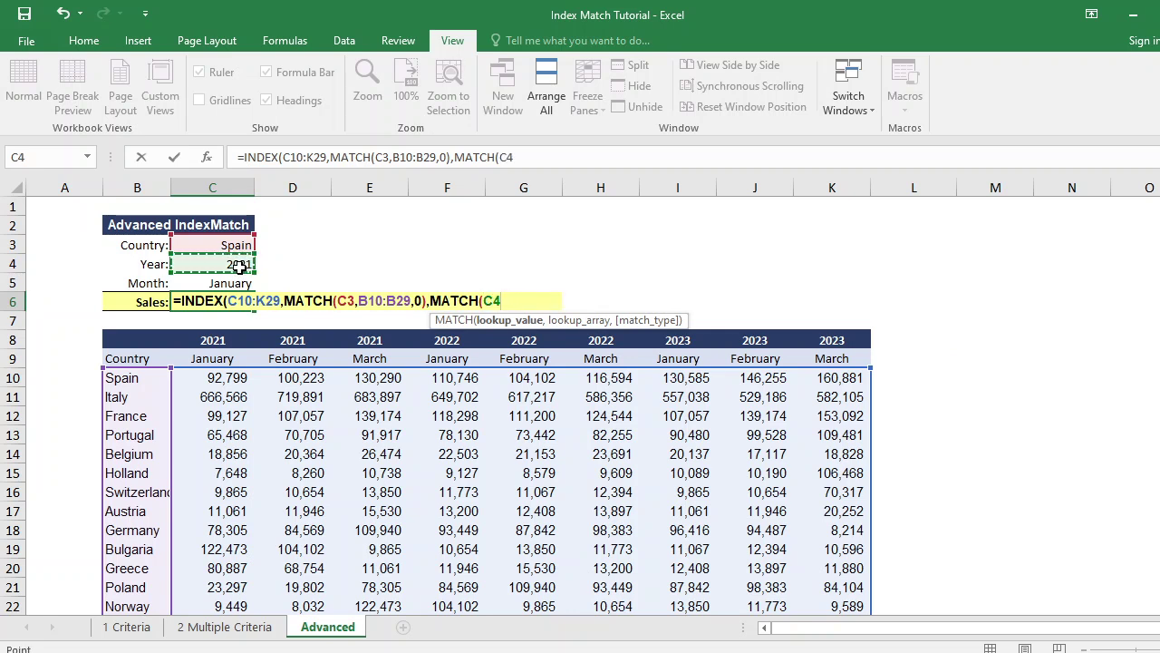
type("&")
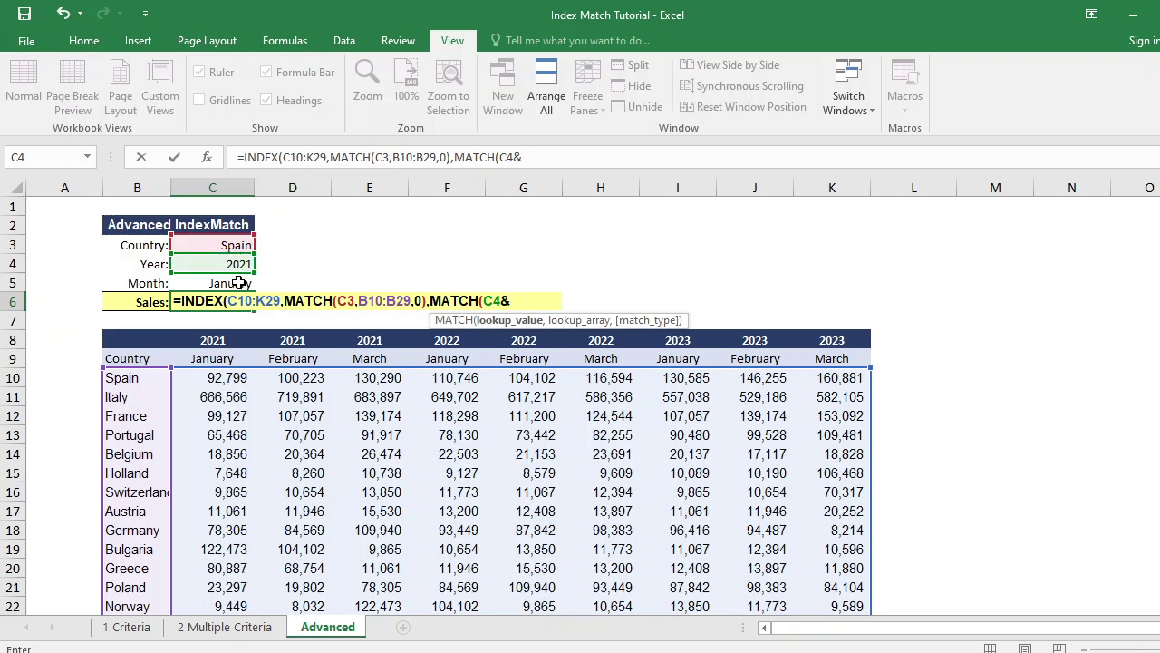
left_click(237, 285)
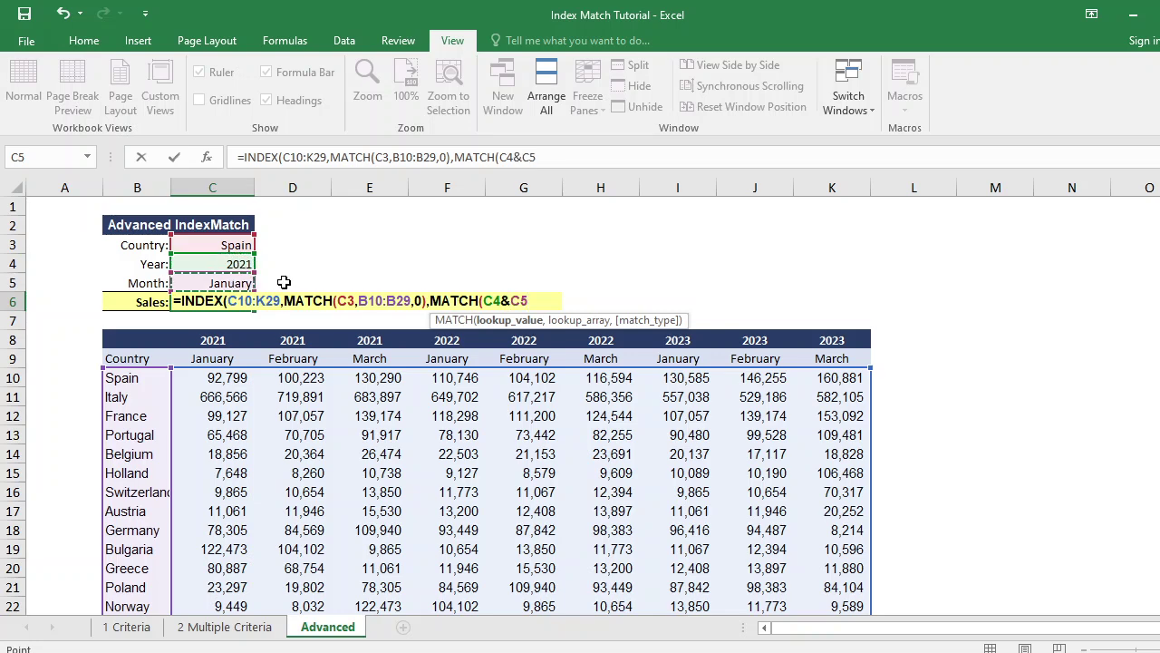
type(",")
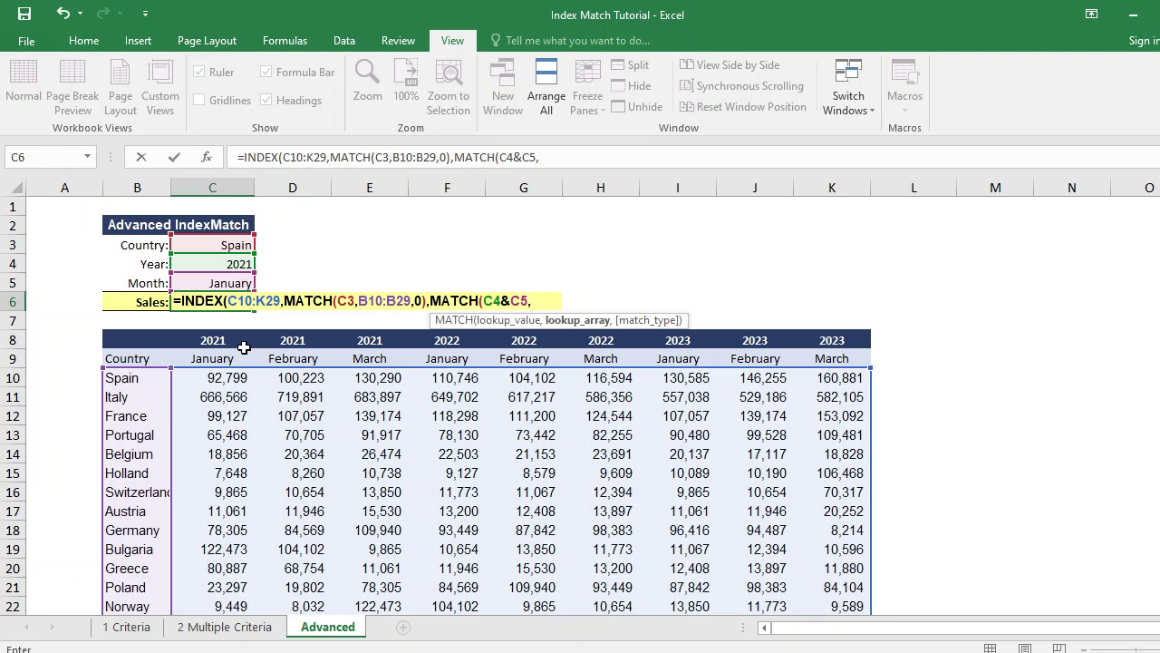
Give the second MATCH the lookup array C8:K8&C9:K9 and match type 0, and complete the formula in C6
left_click_drag(227, 340, 813, 338)
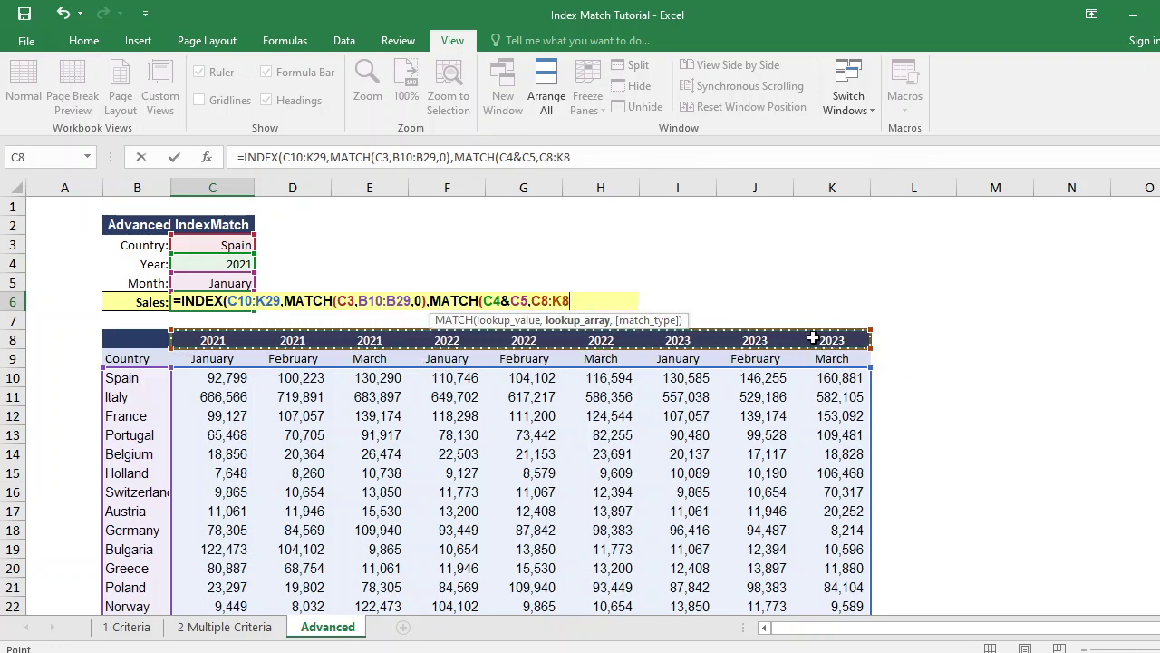
type(",")
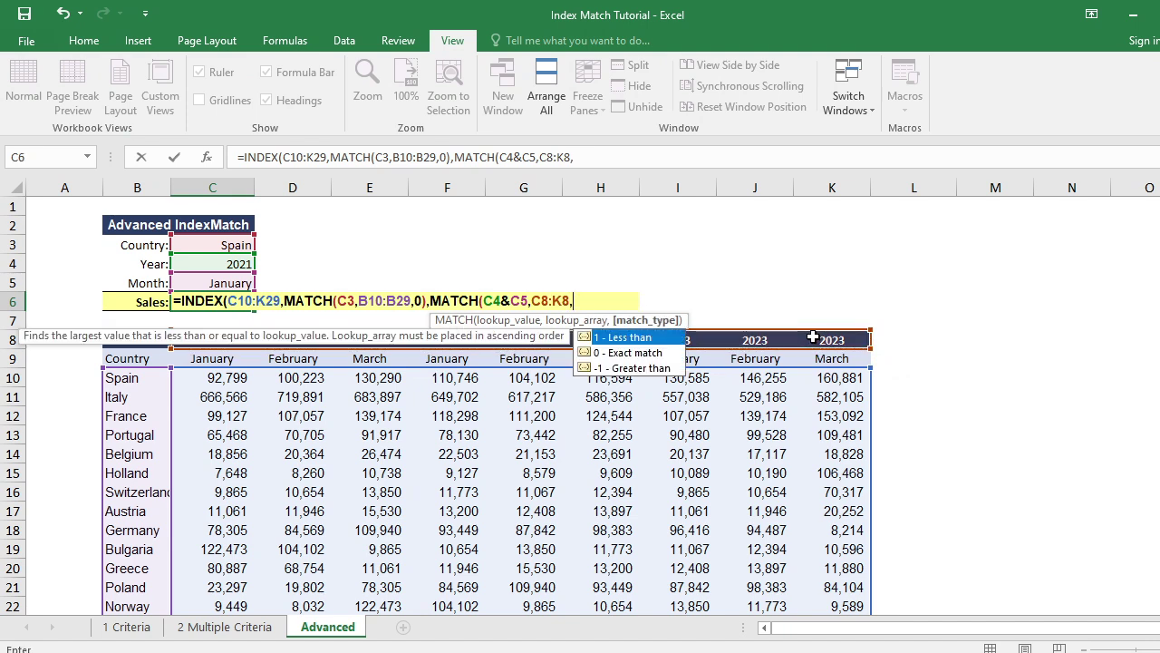
key("BackSpace")
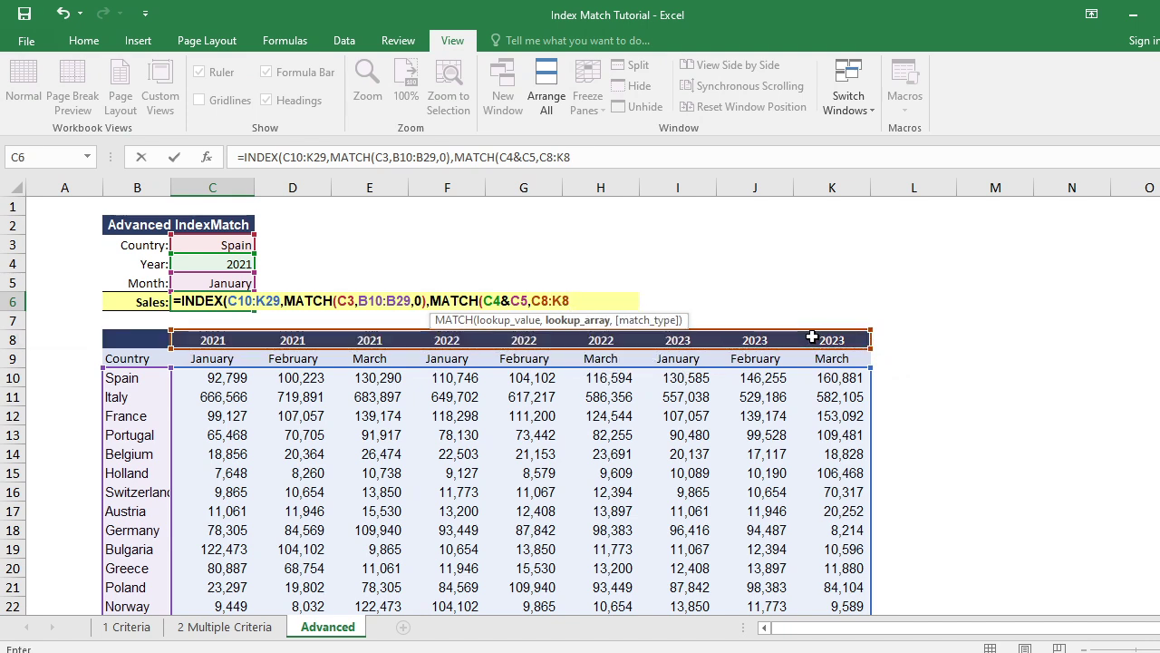
type("&")
left_click_drag(212, 359, 800, 358)
type(",0)")
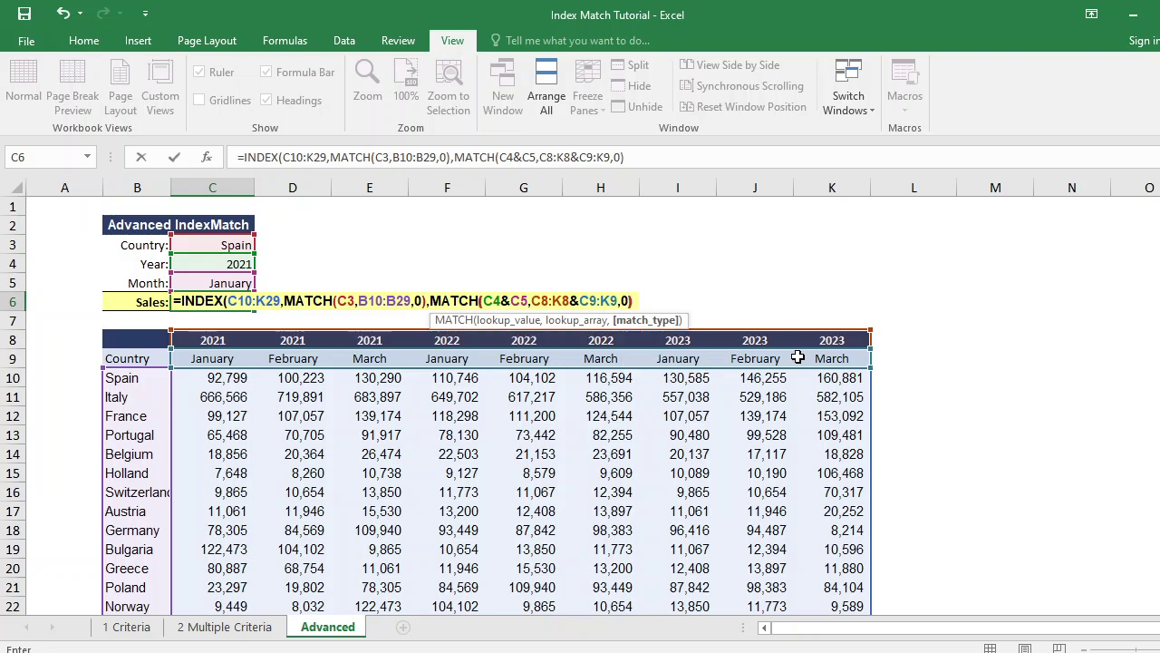
type(")")
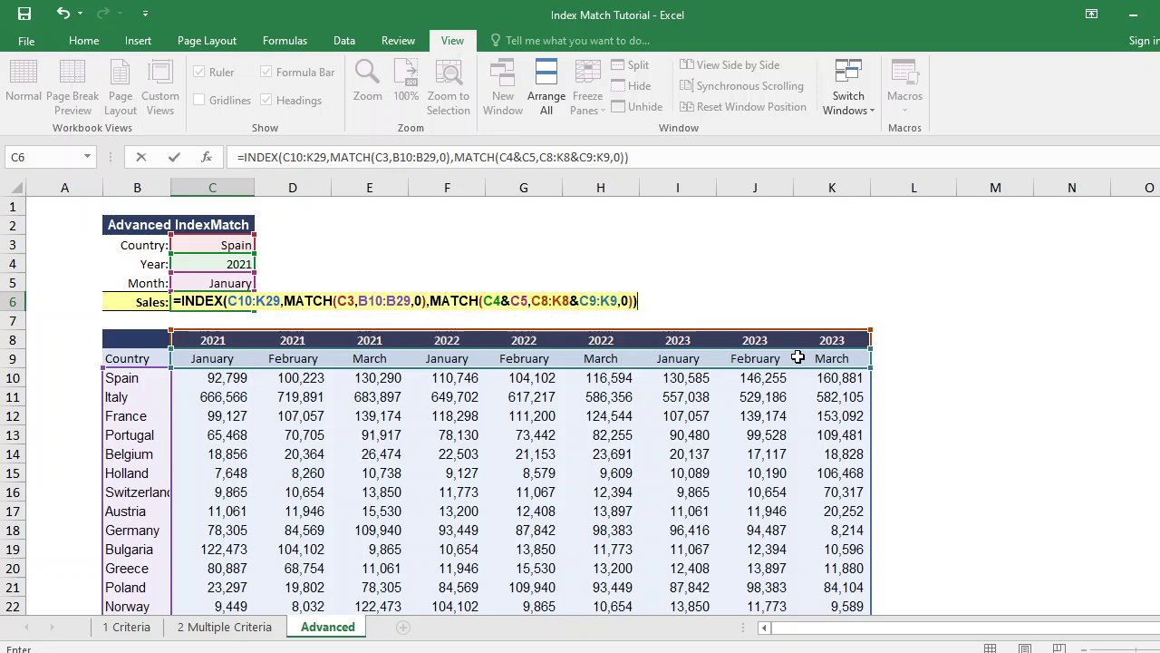
key("Return")
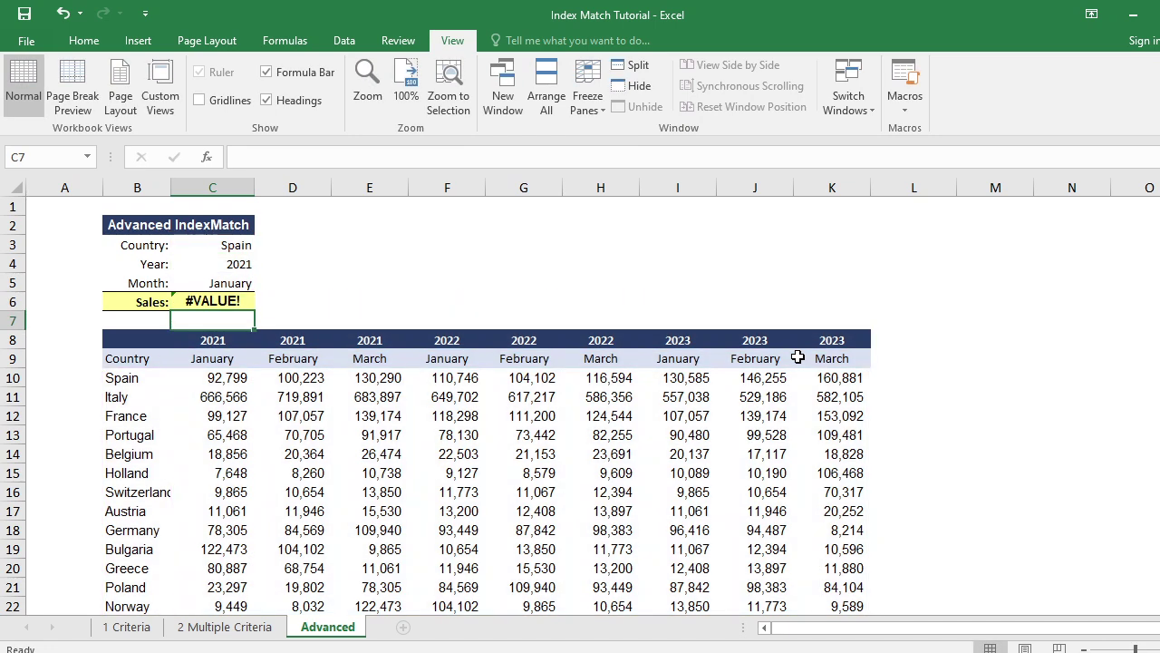
Re-enter the INDEX MATCH formula in C6 as an array formula
key("Up")
key("F2")
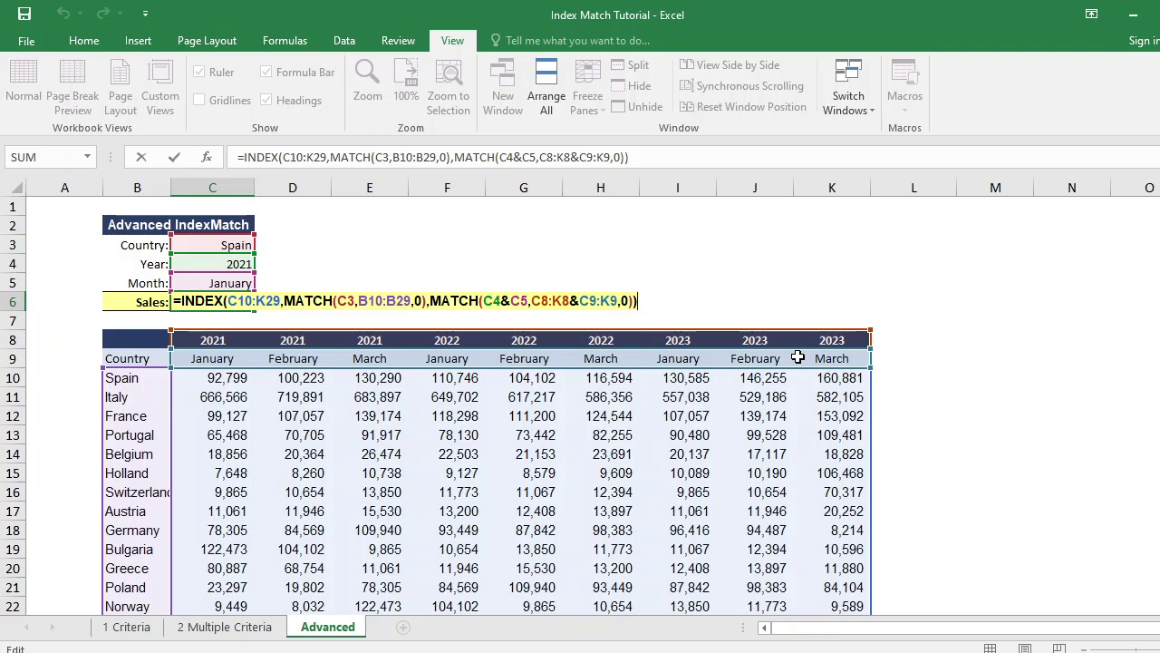
key("ctrl+shift+Return")
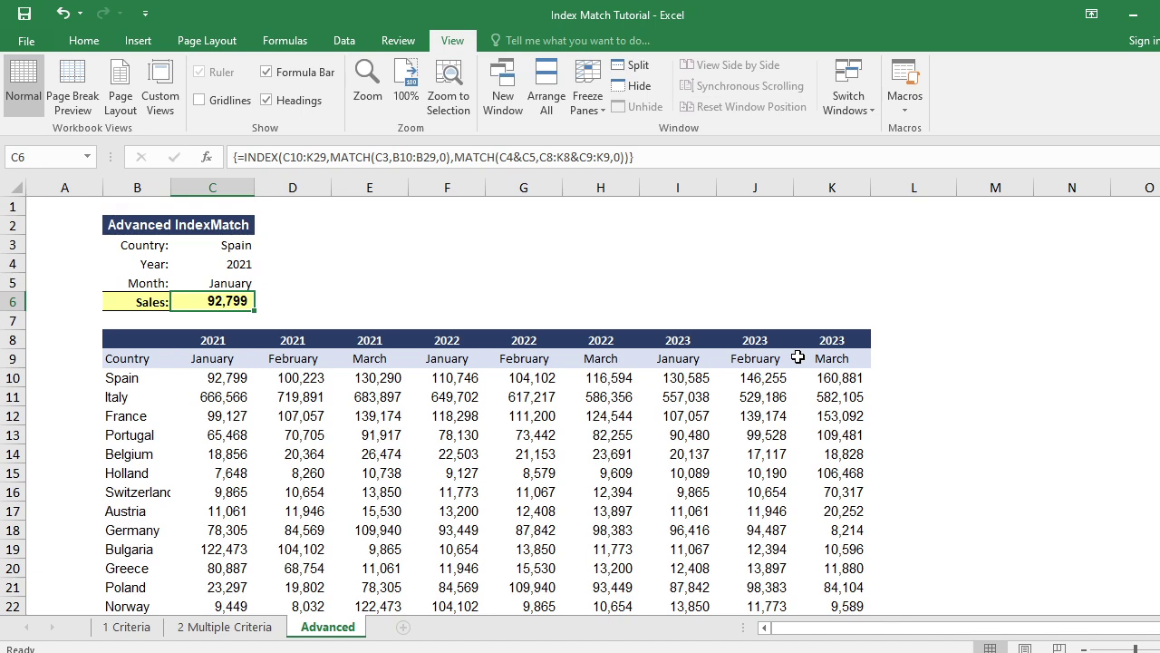
Reopen the formula in C6 and remove the lookup array C8:K8&C9:K9 from the second MATCH
key("F2")
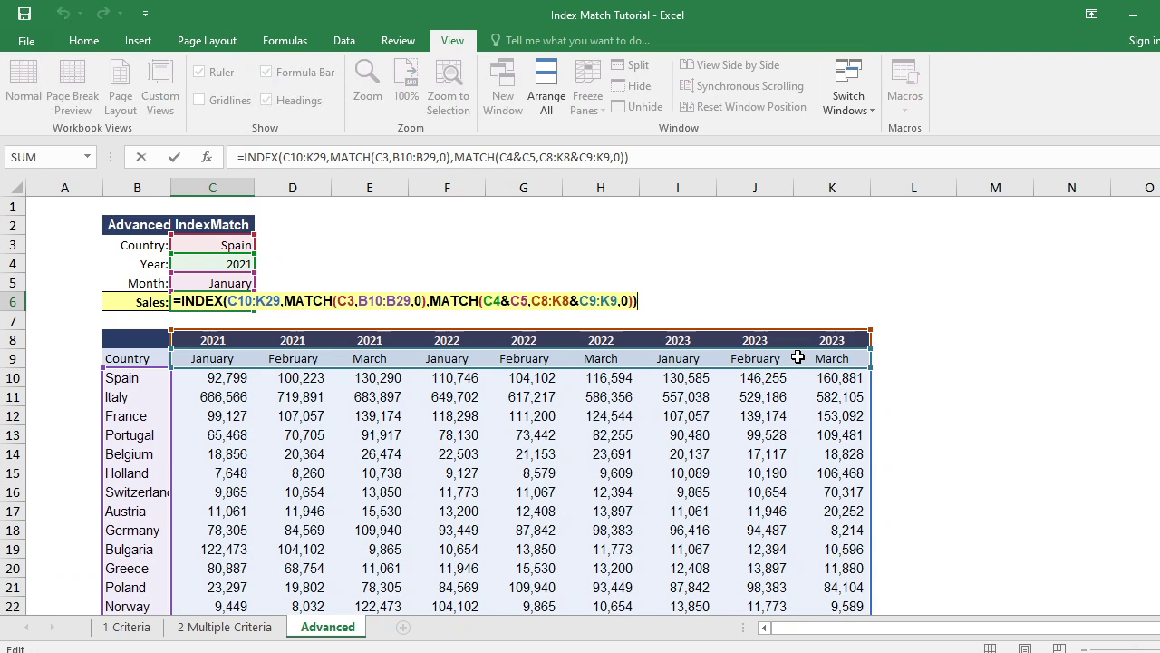
key("Left")
key("Left")
key("Left")
key("Left")
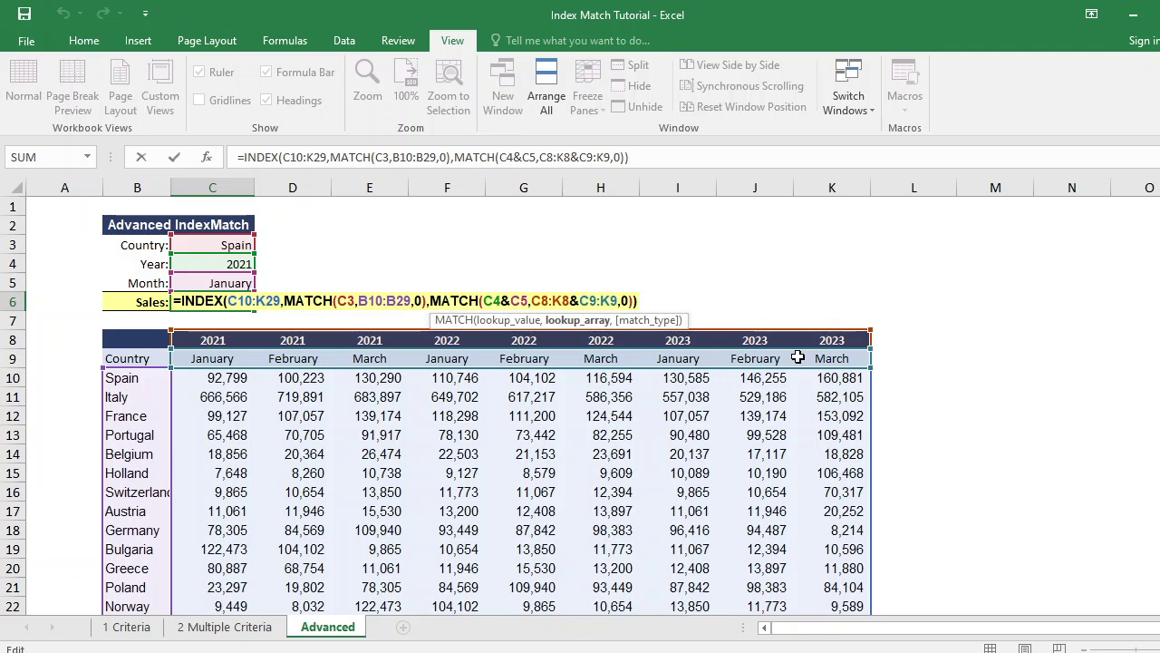
key("BackSpace")
key("BackSpace")
key("BackSpace")
key("BackSpace")
key("BackSpace")
key("BackSpace")
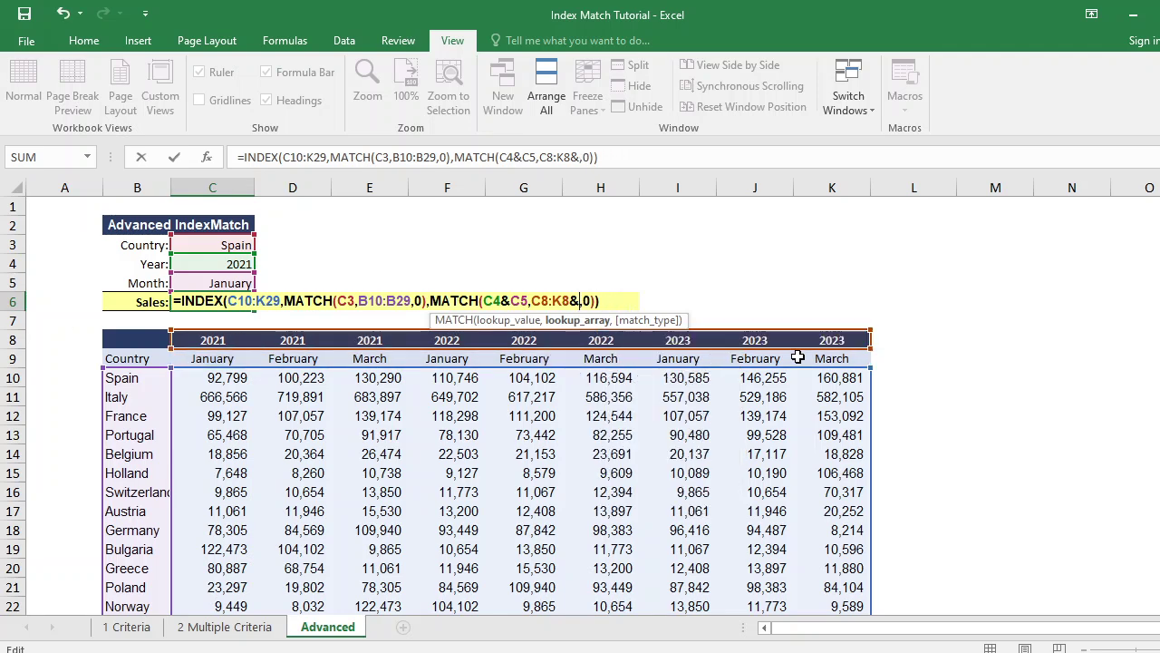
key("BackSpace")
key("BackSpace")
key("BackSpace")
key("BackSpace")
key("BackSpace")
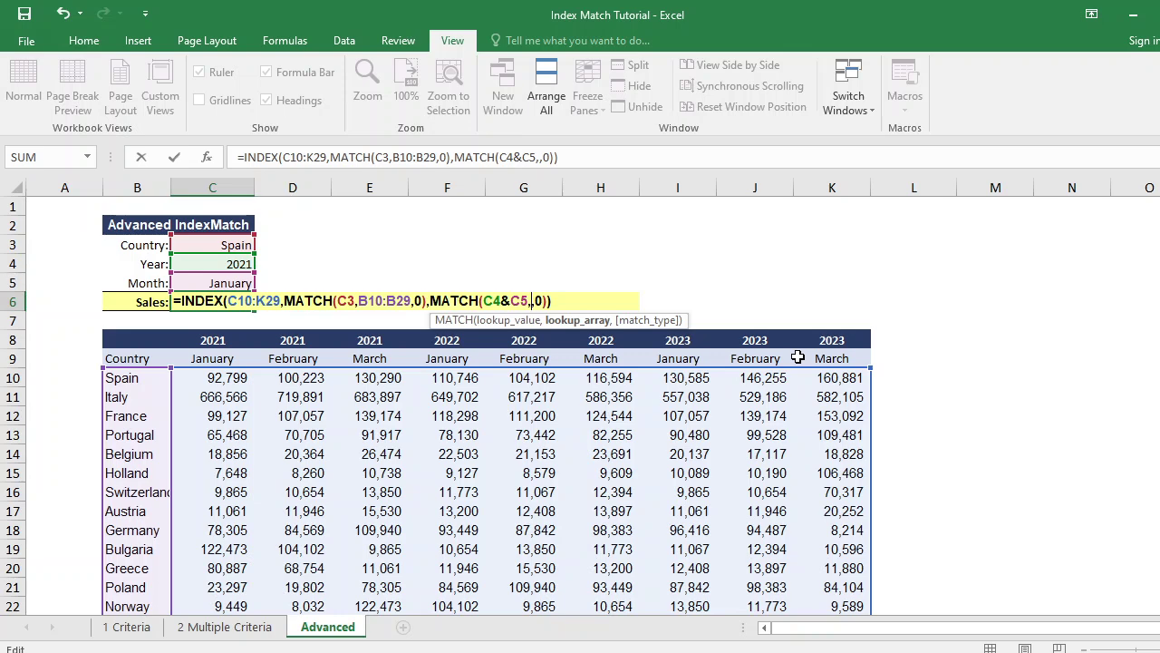
Nest an INDEX function as the second MATCH's lookup array, with C8:K8&C9:K9 as its array
type("inde")
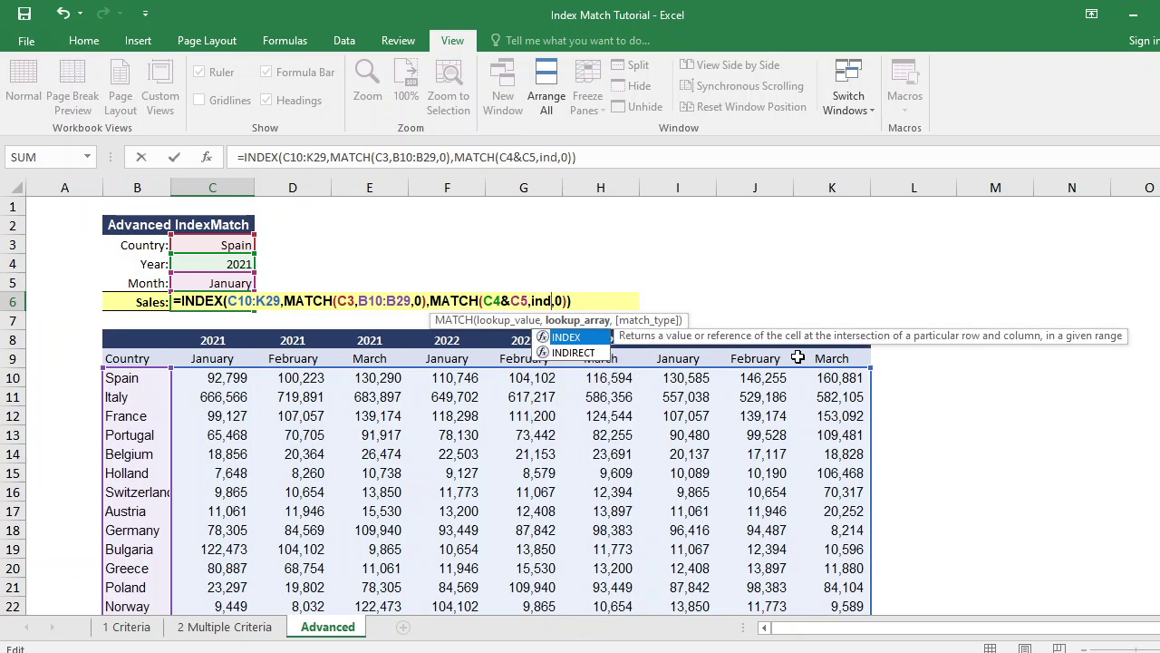
key("Tab")
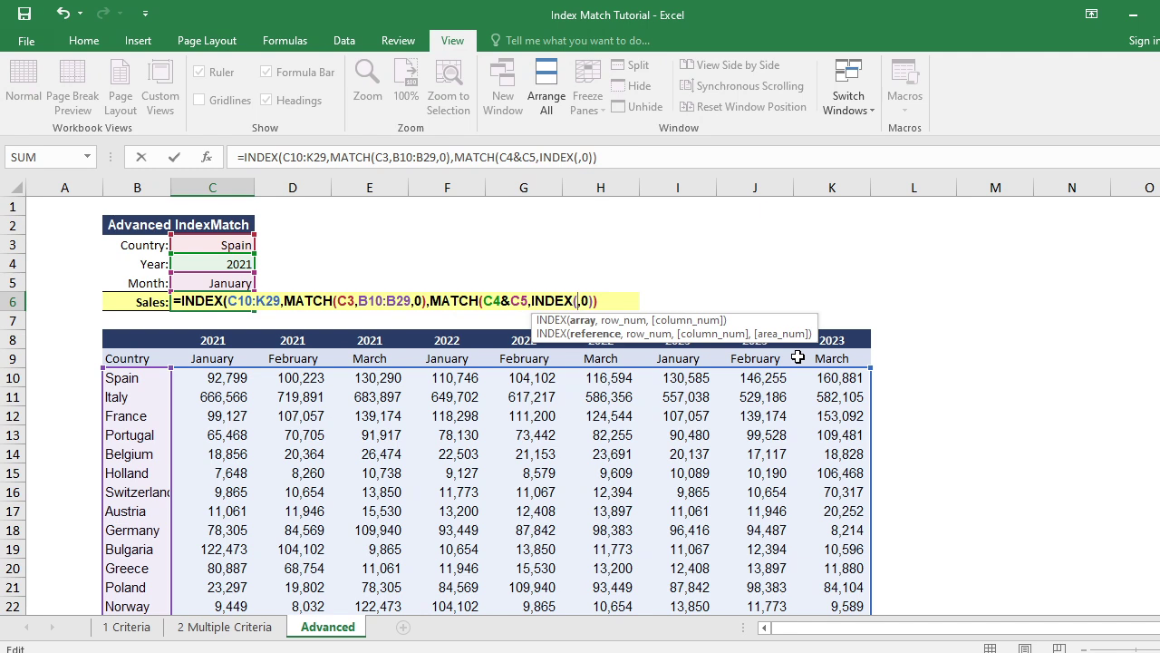
left_click_drag(216, 342, 819, 340)
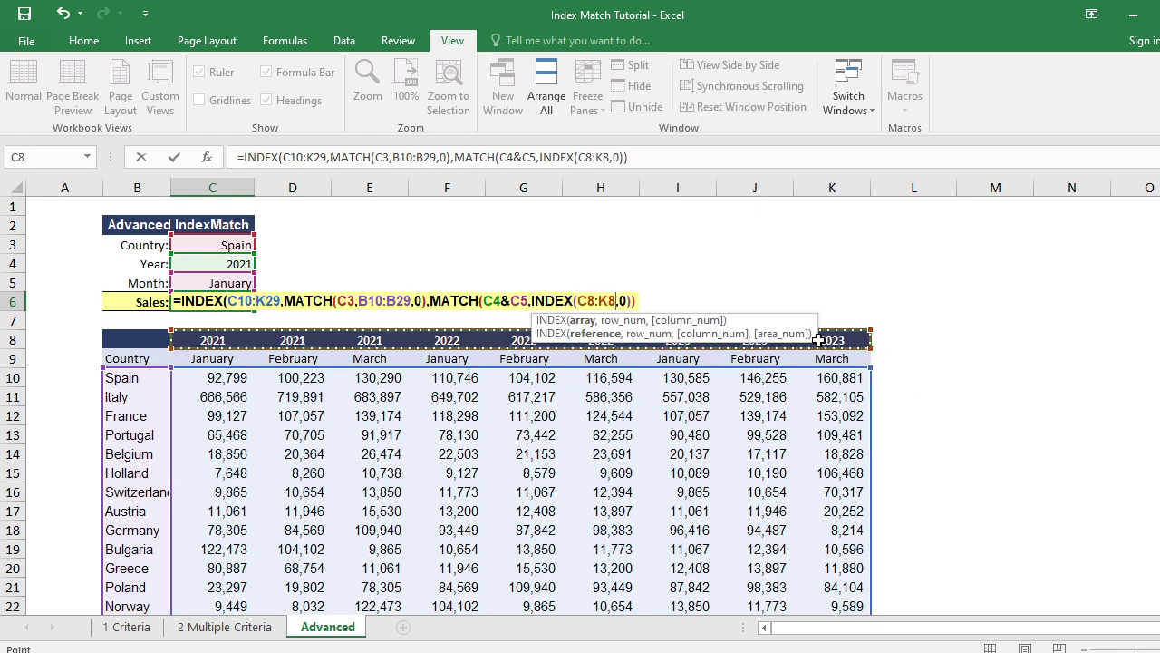
type("&")
left_click_drag(208, 360, 815, 358)
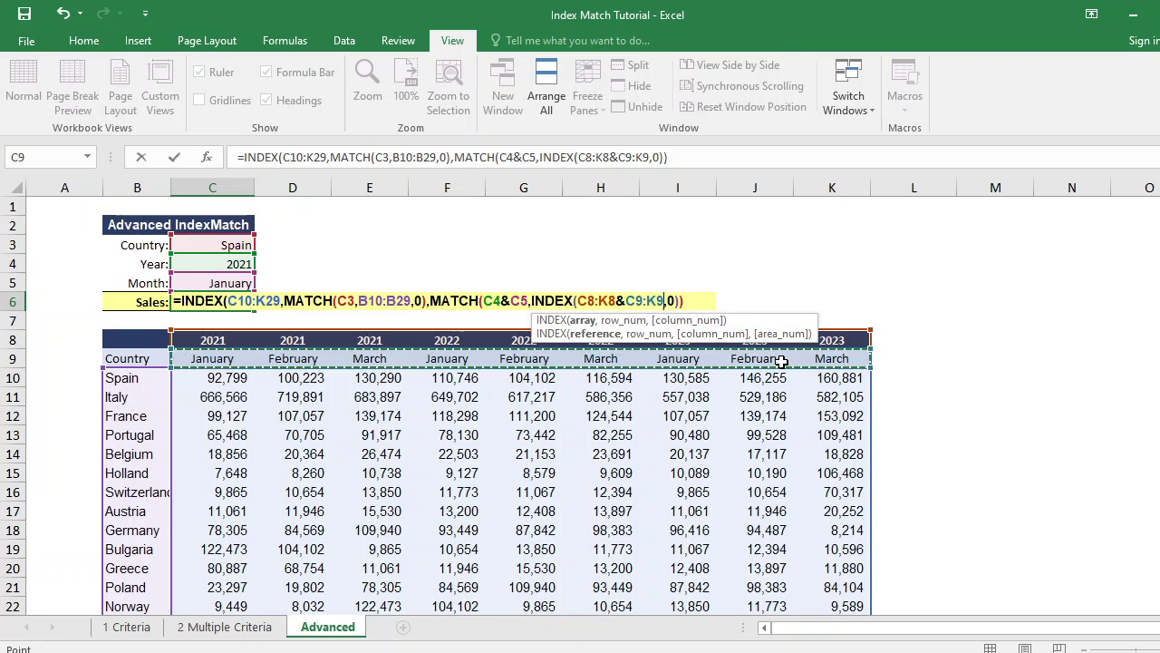
Leave the nested INDEX's row and column arguments empty, close it as INDEX(C8:K8&C9:K9,,), and enter the formula normally
type(",")
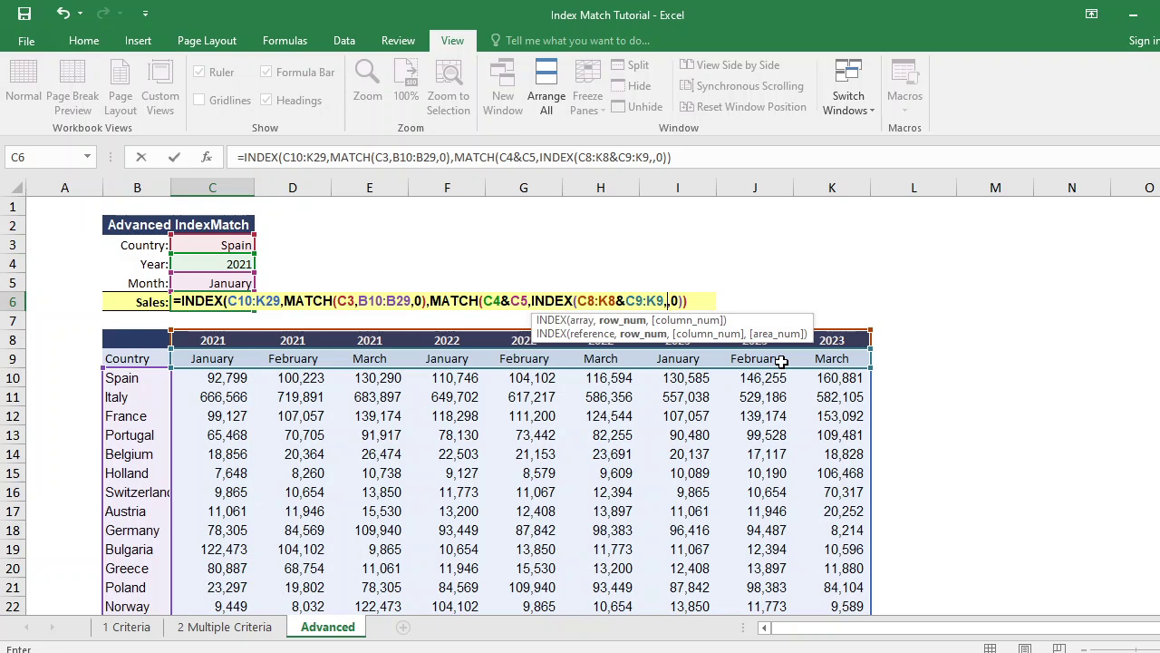
type(",")
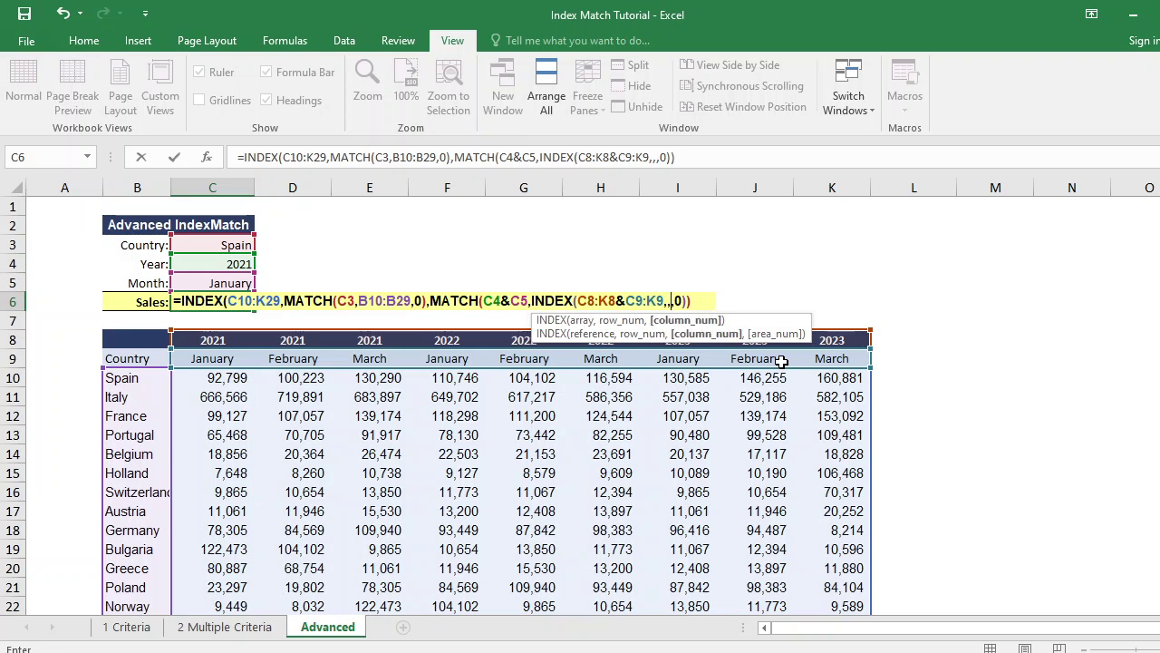
key("BackSpace")
type("0")
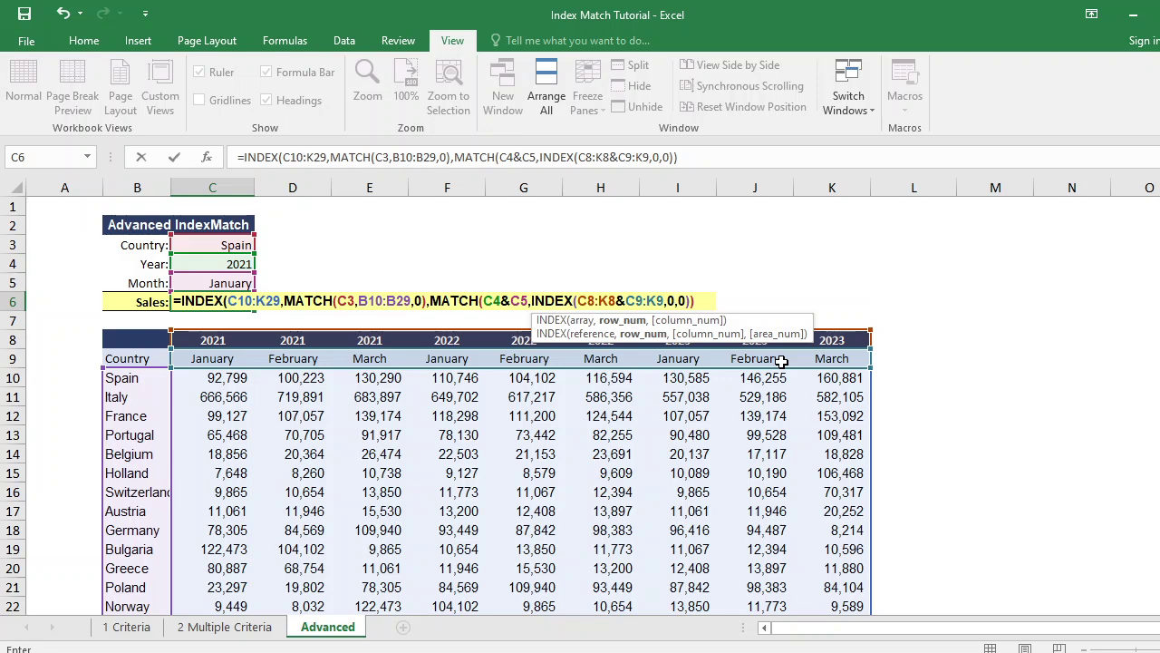
key("BackSpace")
type(",")
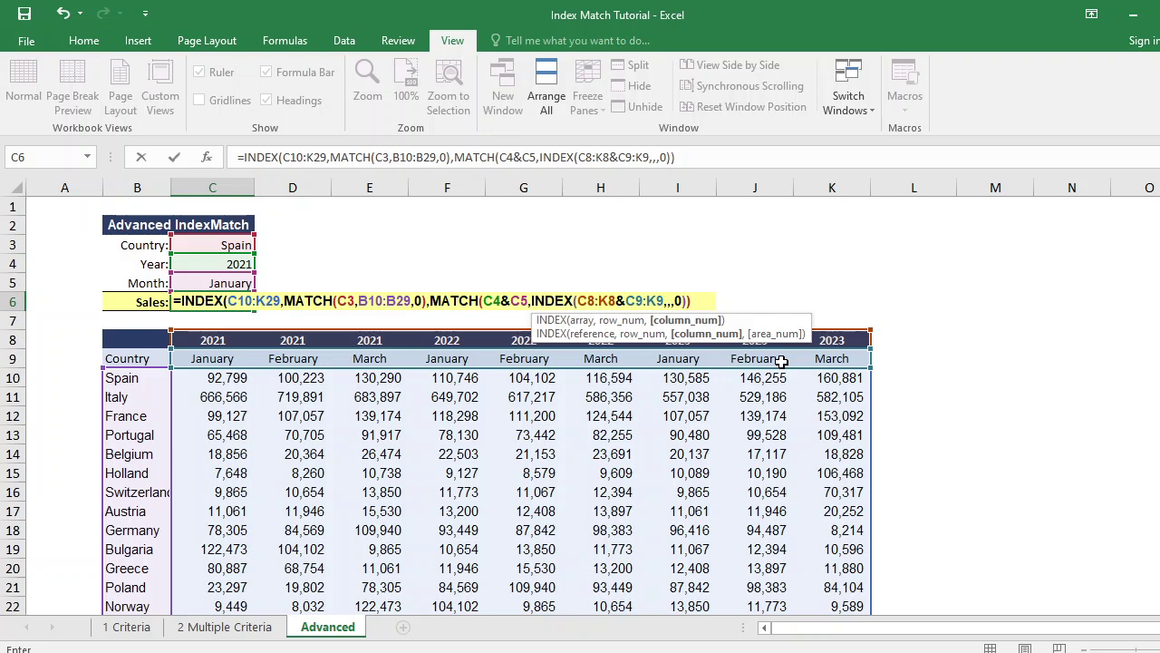
type(")")
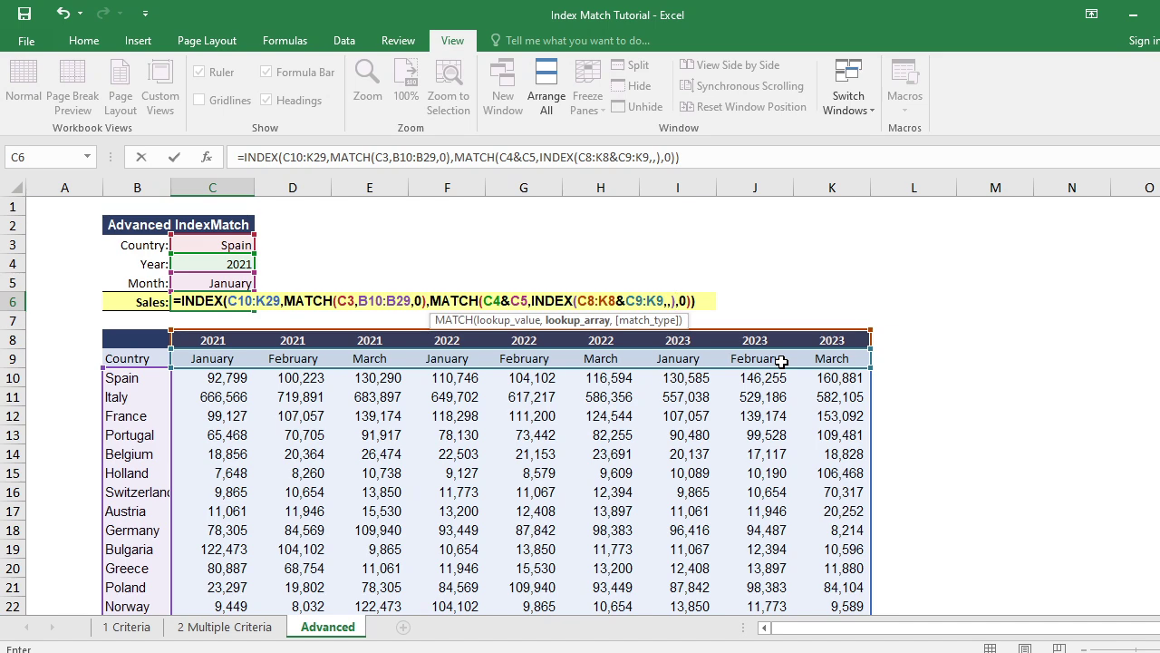
key("Return")
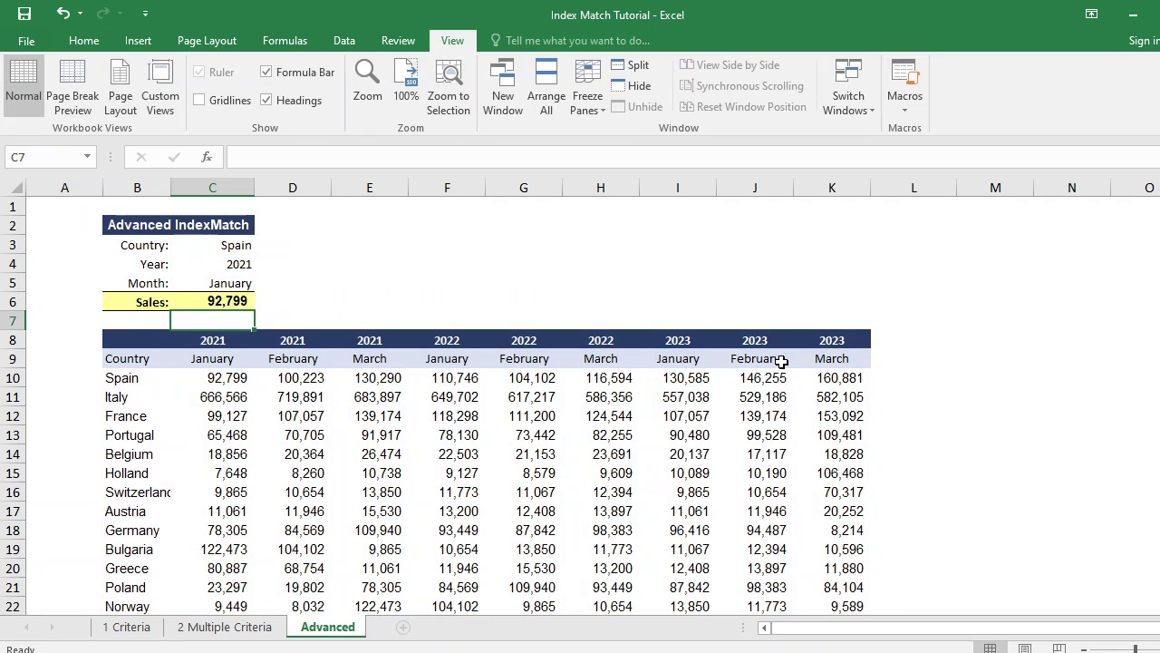